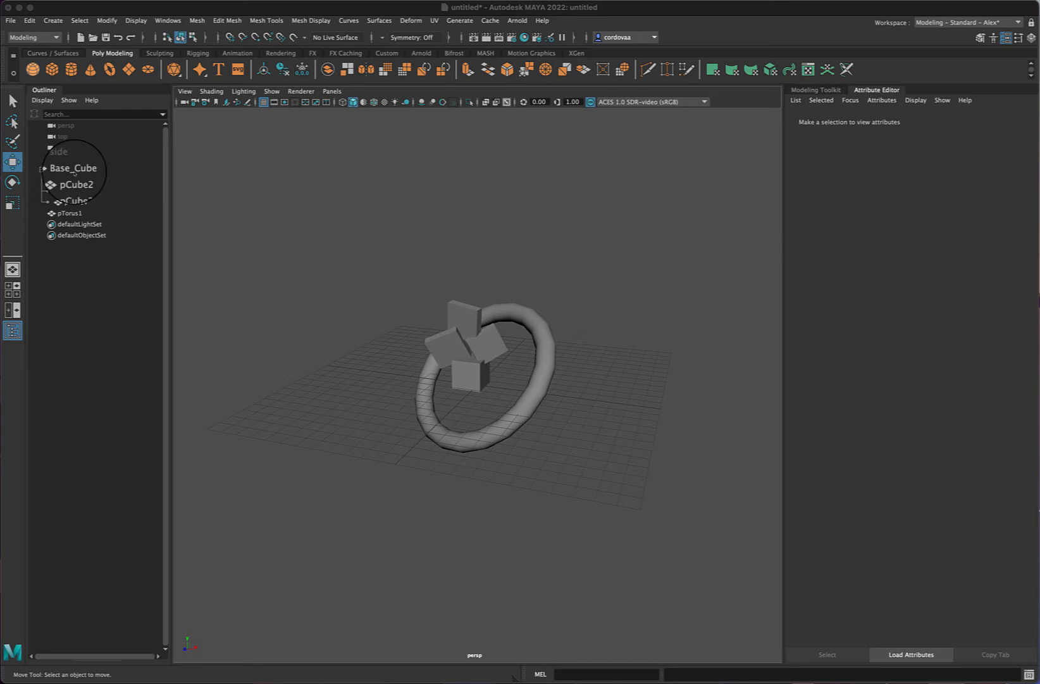
# Scale Base_Cube and its child cubes up uniformly to about 1.82
pyautogui.click(74, 169)
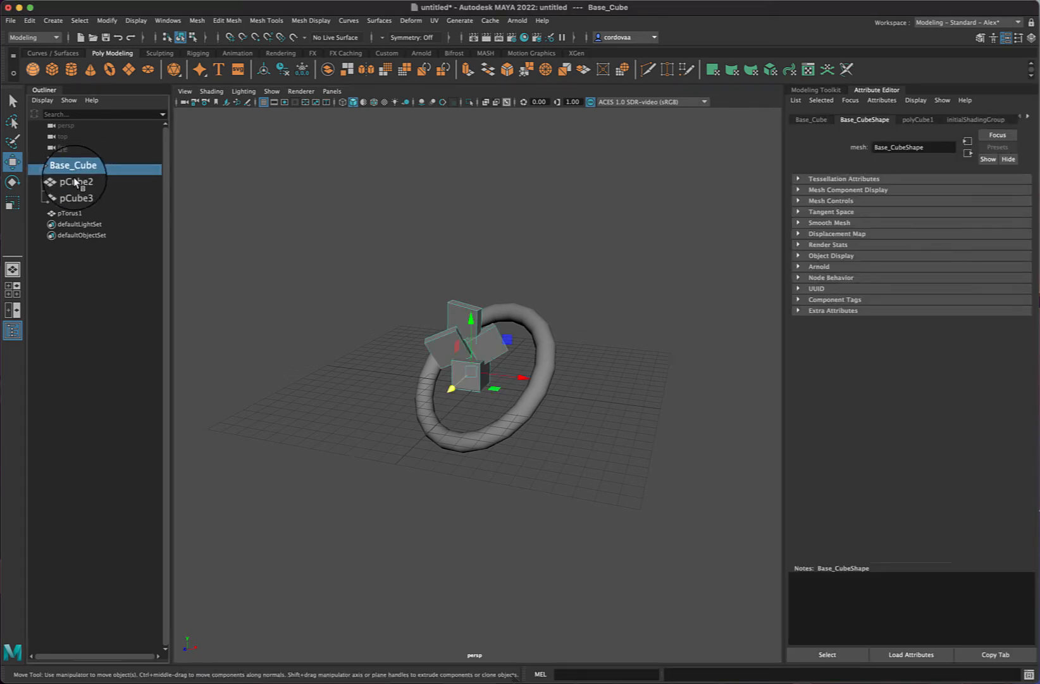
pyautogui.click(75, 214)
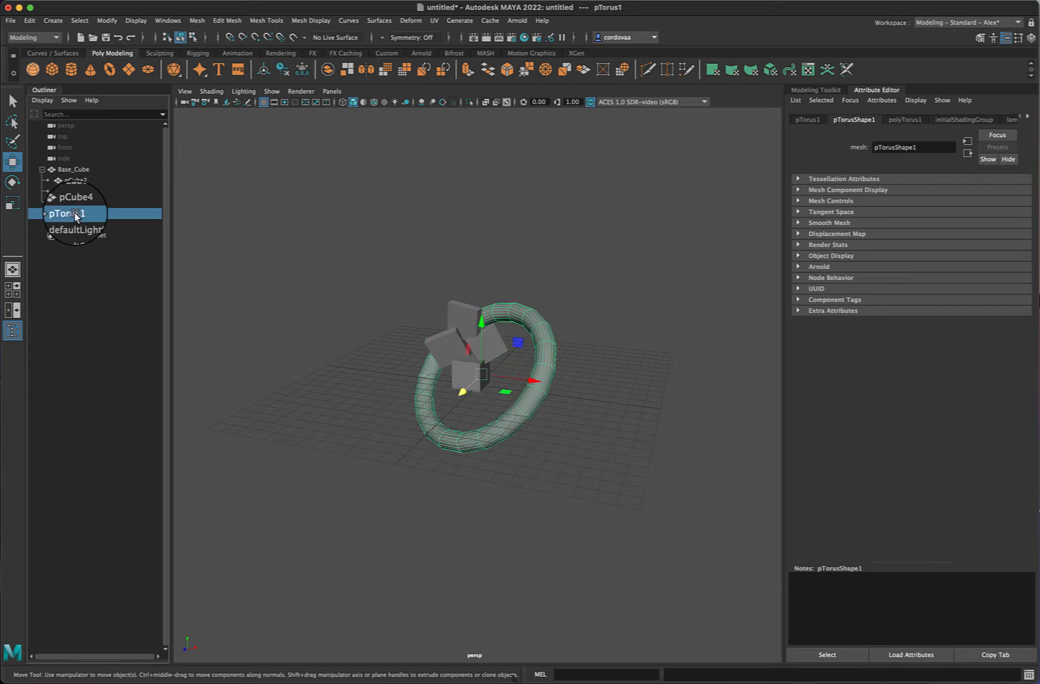
pyautogui.click(69, 169)
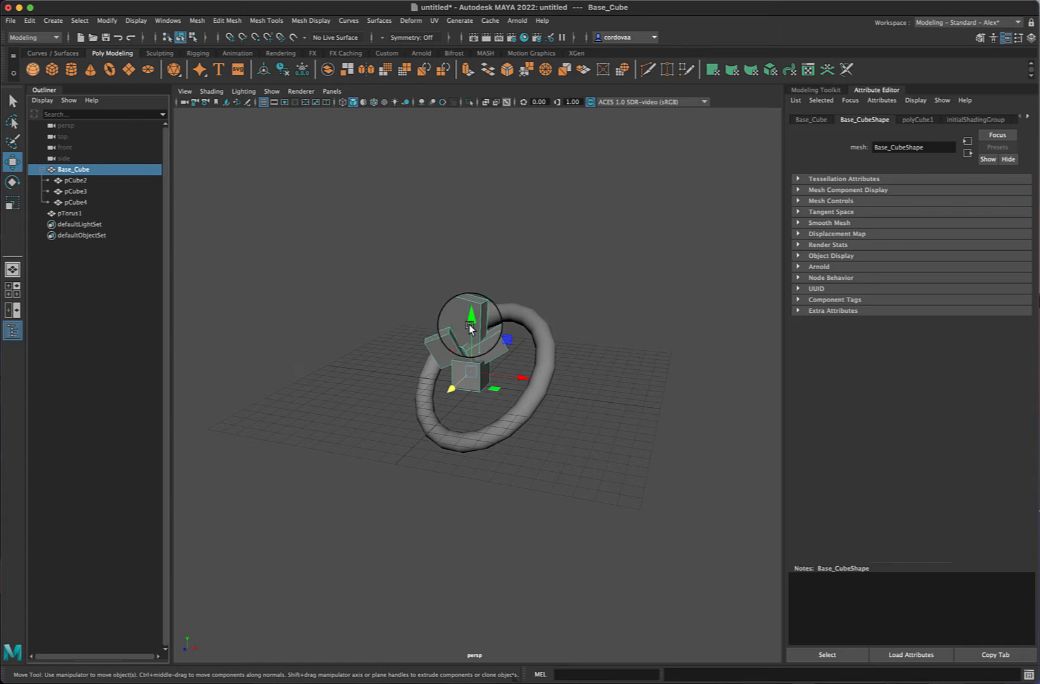
pyautogui.moveTo(471, 317)
pyautogui.mouseDown()
pyautogui.moveTo(471, 242)
pyautogui.moveTo(469, 321)
pyautogui.moveTo(458, 302)
pyautogui.mouseUp()
pyautogui.press('r')
pyautogui.moveTo(471, 366); pyautogui.dragTo(540, 370)
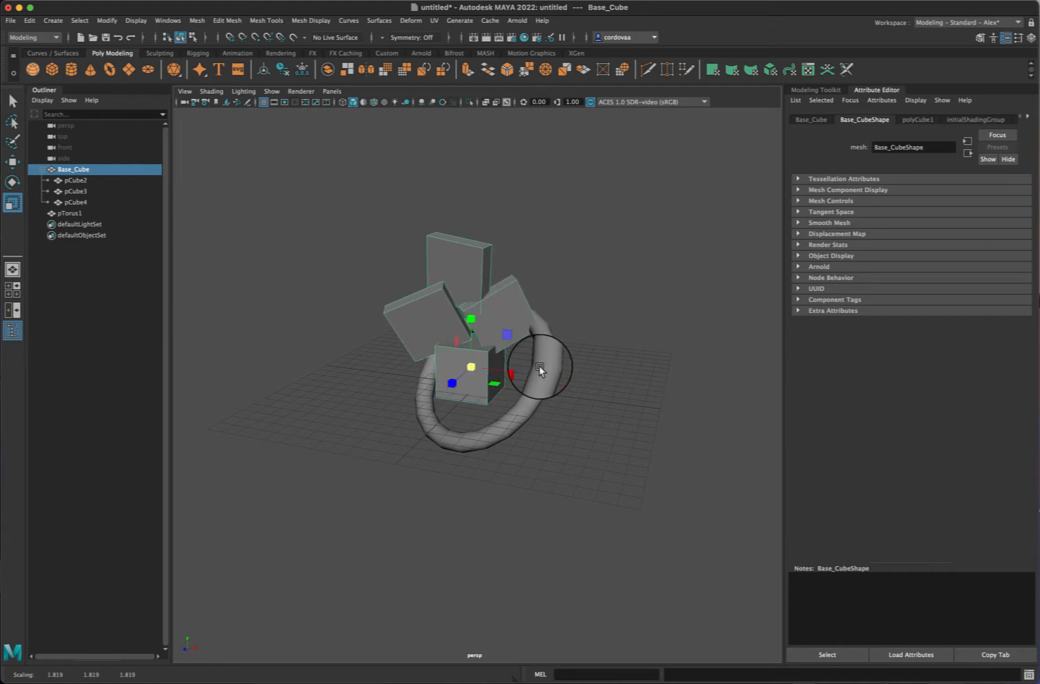
# Raise the torus slightly along its vertical axis relative to the enlarged cubes
pyautogui.click(537, 368)
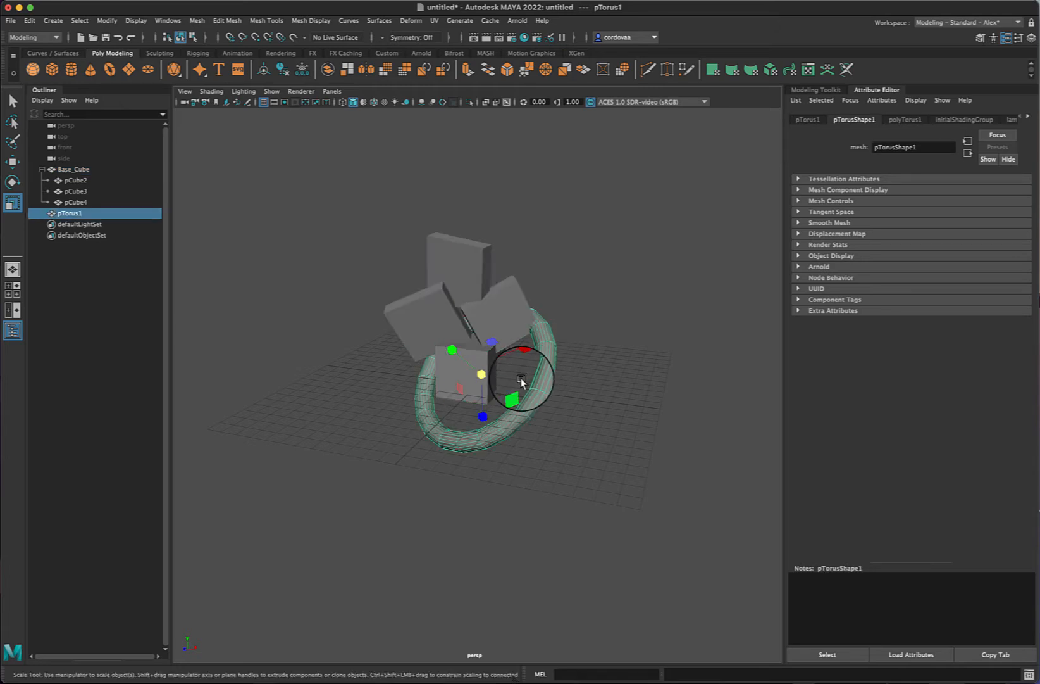
pyautogui.press('w')
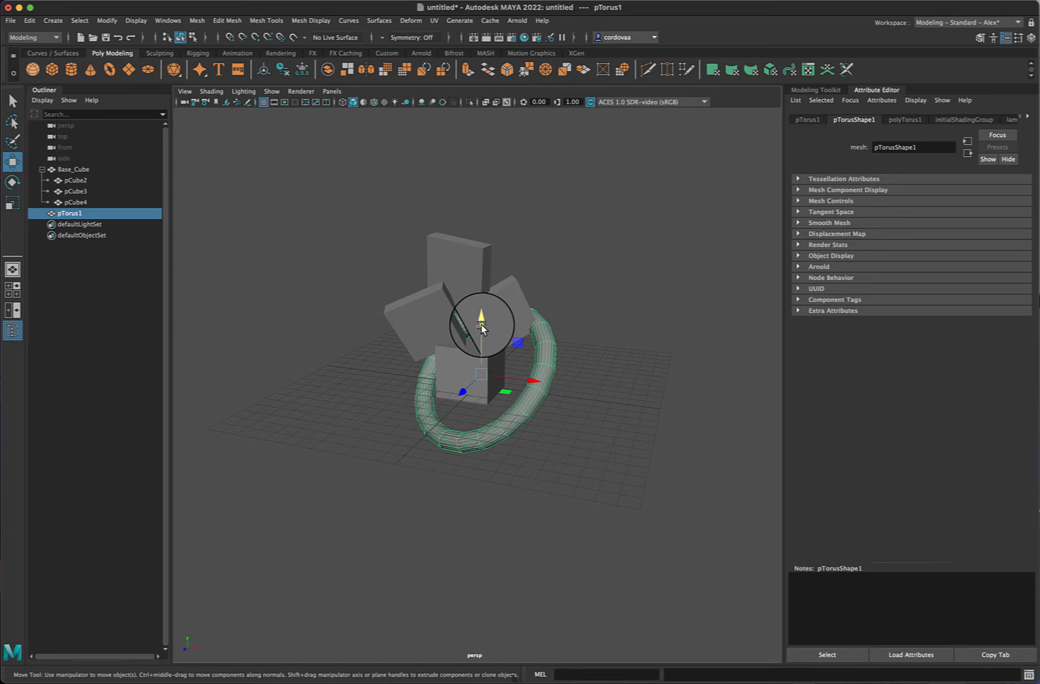
pyautogui.moveTo(482, 326); pyautogui.dragTo(485, 309)
# Raise Base_Cube with its child cubes to about 2.49 cm on the Y axis
pyautogui.click(488, 384)
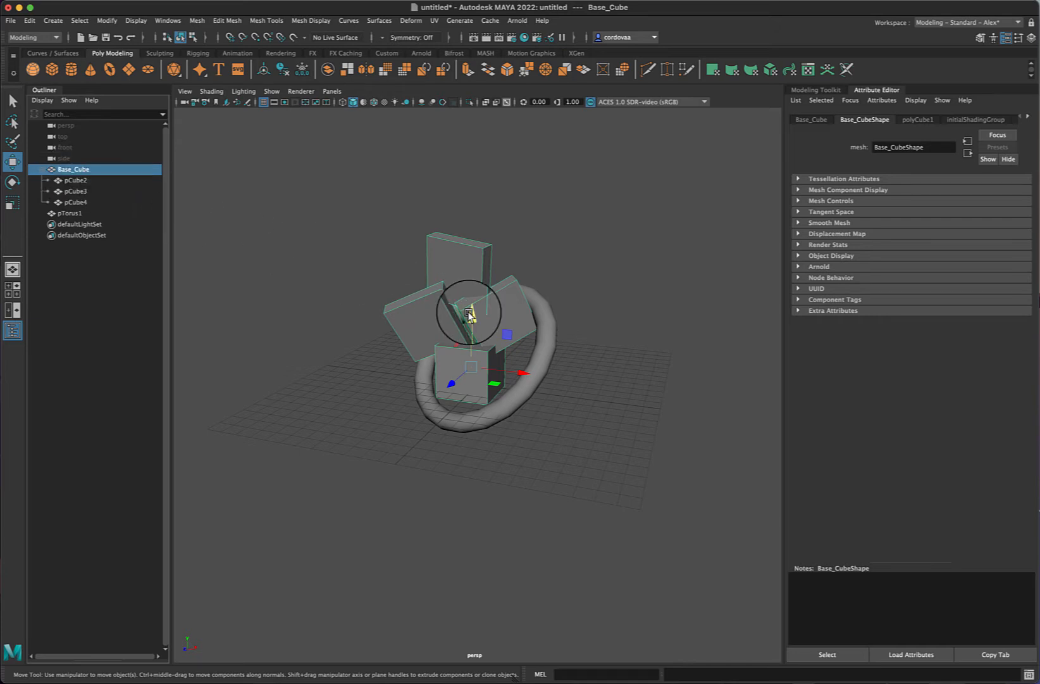
pyautogui.moveTo(470, 313); pyautogui.dragTo(470, 300)
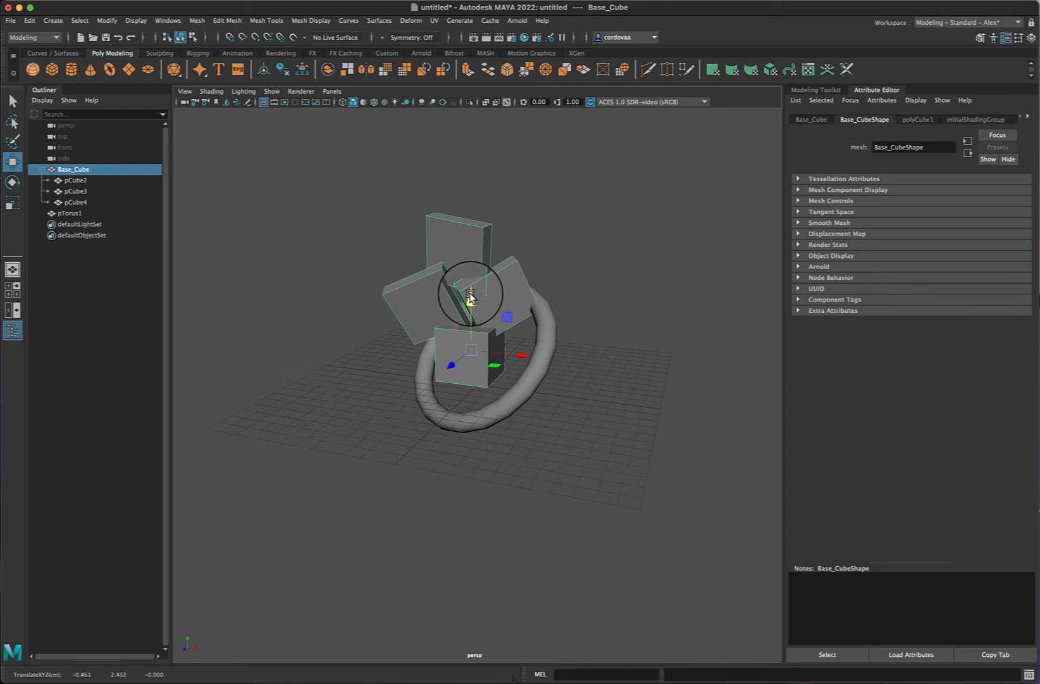
pyautogui.click(79, 191)
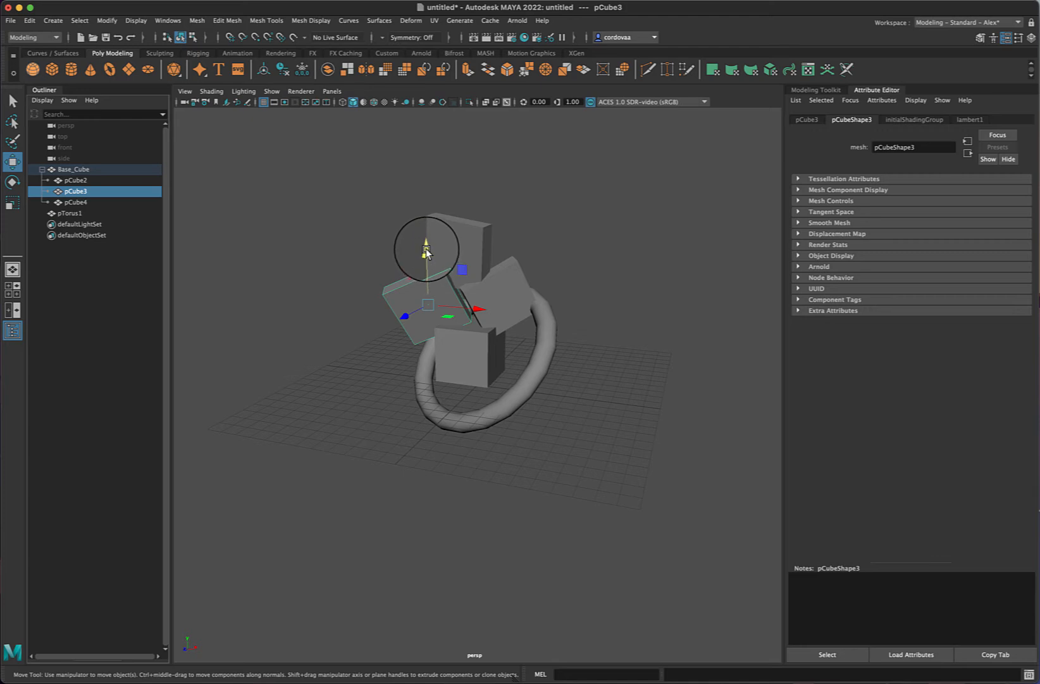
pyautogui.click(74, 170)
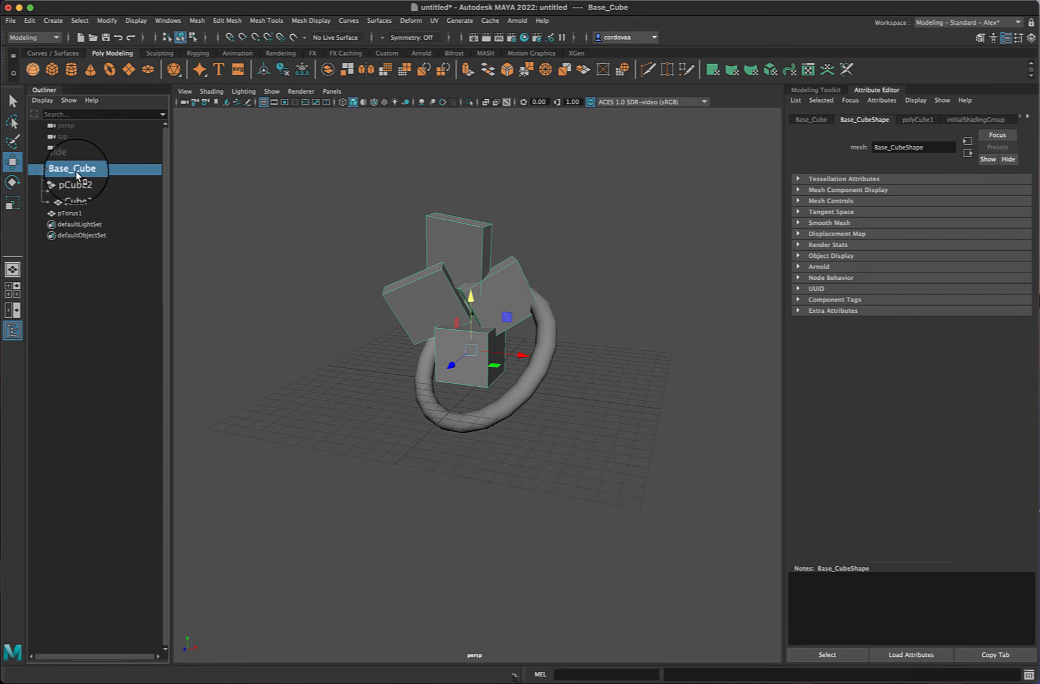
pyautogui.moveTo(469, 300); pyautogui.dragTo(470, 300)
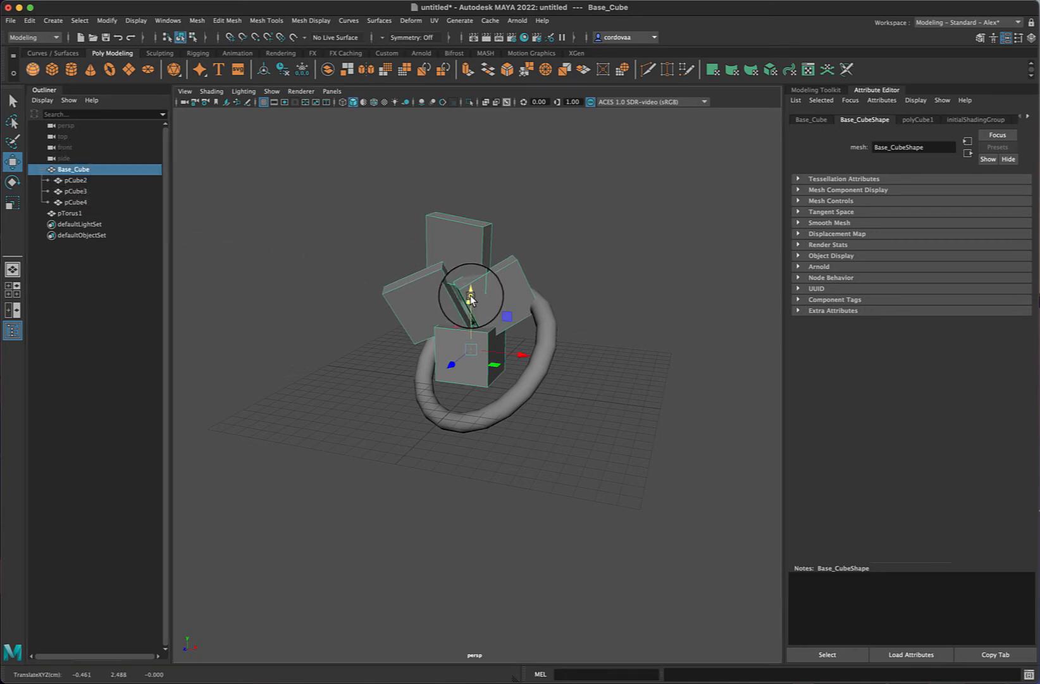
# Raise the torus to about 5 cm in Y, and duplicate it with the copy at about 6.79 cm in Y
pyautogui.click(529, 331)
pyautogui.moveTo(482, 303); pyautogui.dragTo(479, 266)
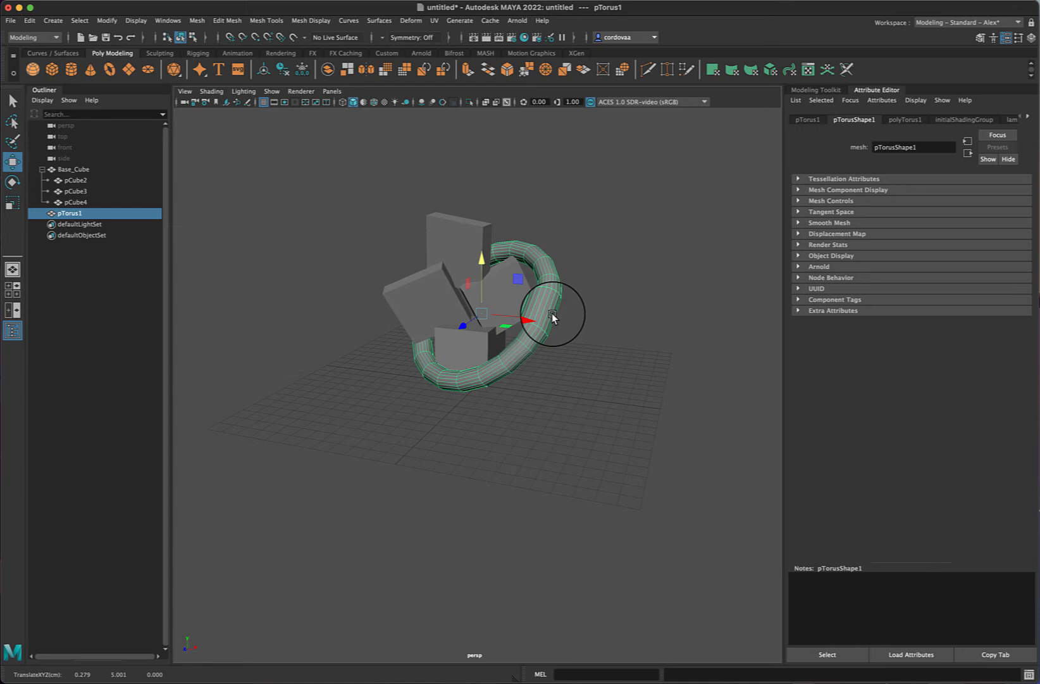
pyautogui.press('super+d')
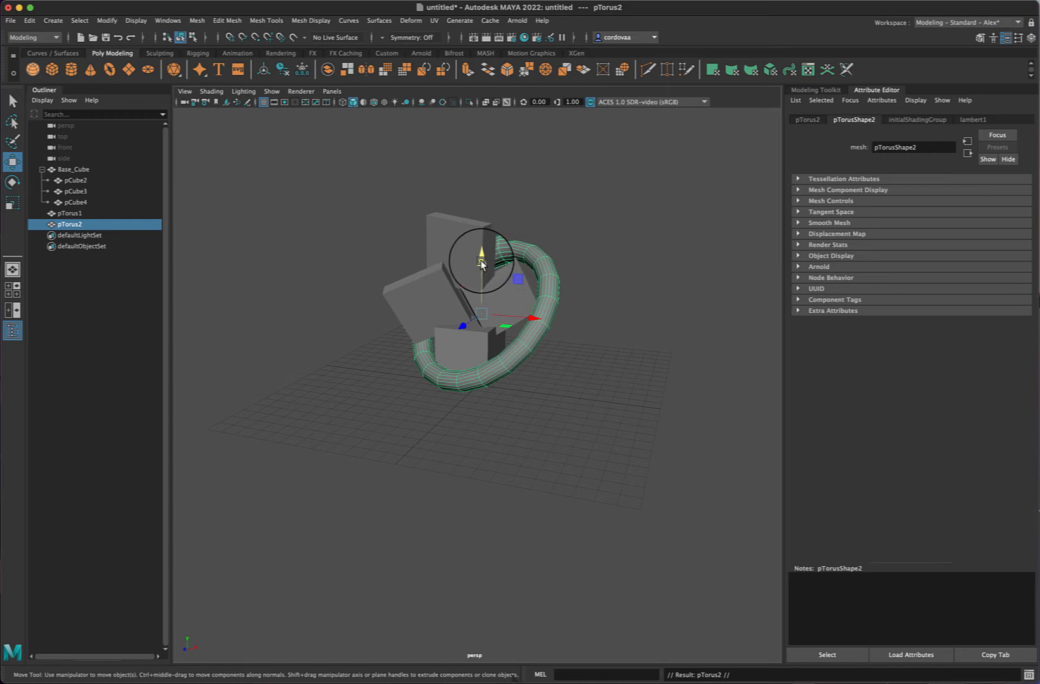
pyautogui.moveTo(482, 262); pyautogui.dragTo(472, 234)
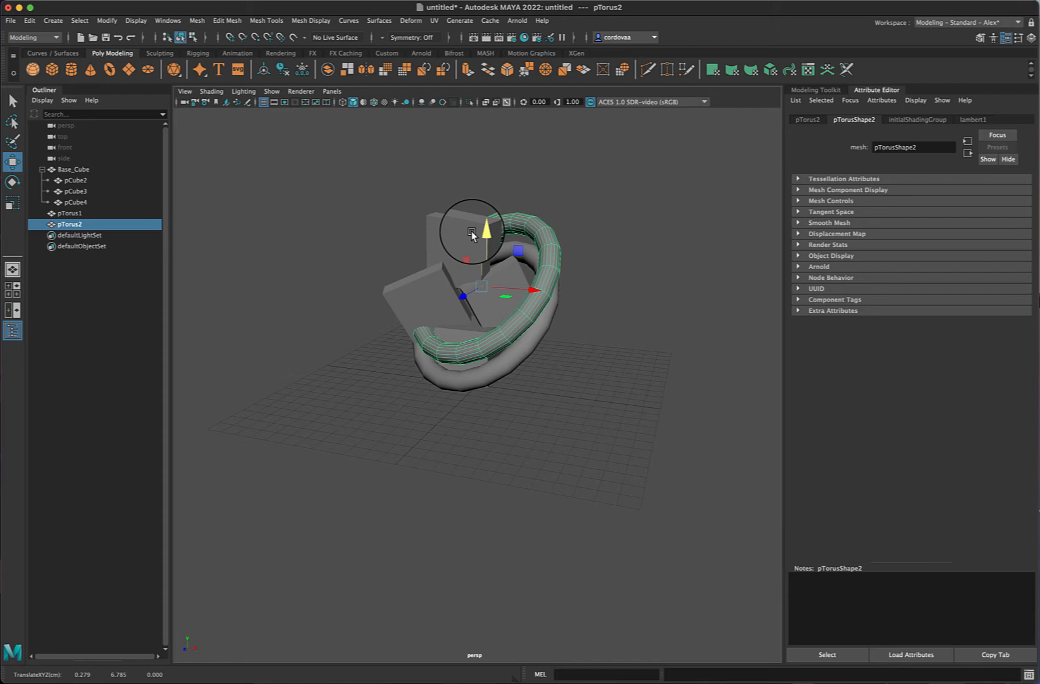
# Scale the torus copy down uniformly to about 0.31 and rotate it by about 12.5, -2.2 and 19.9 degrees
pyautogui.press('r')
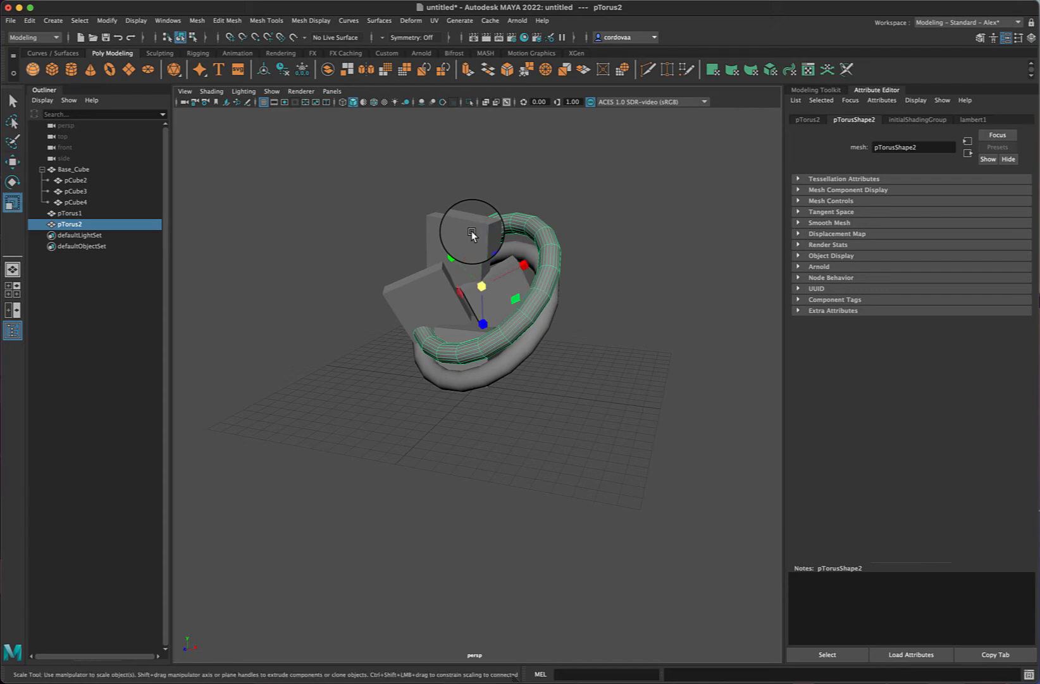
pyautogui.moveTo(482, 287); pyautogui.dragTo(452, 282)
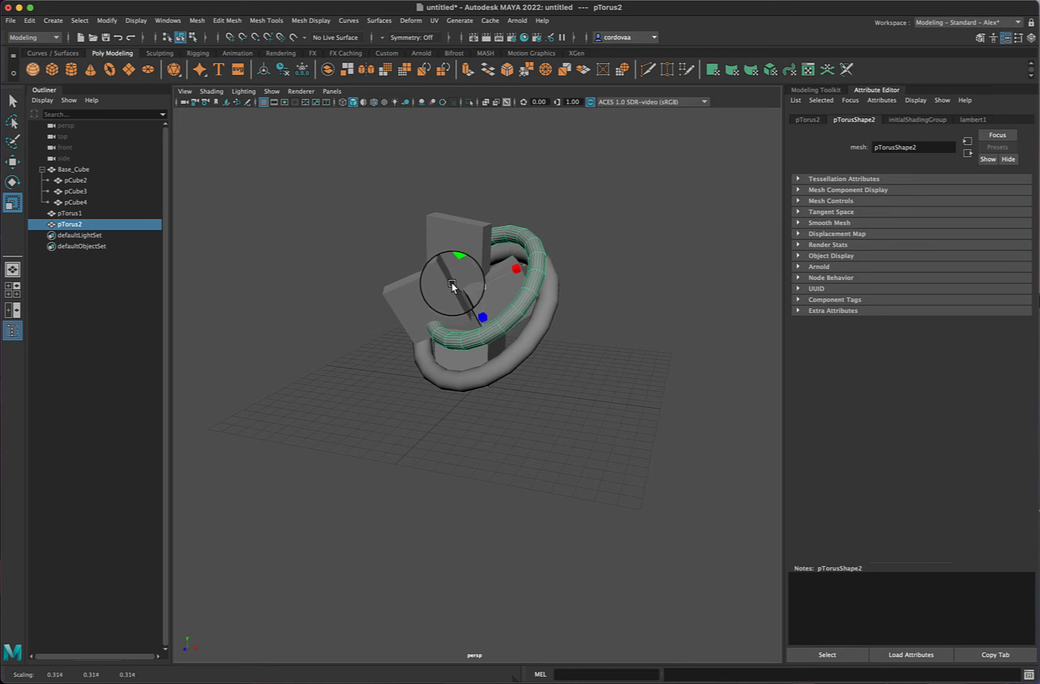
pyautogui.press('e')
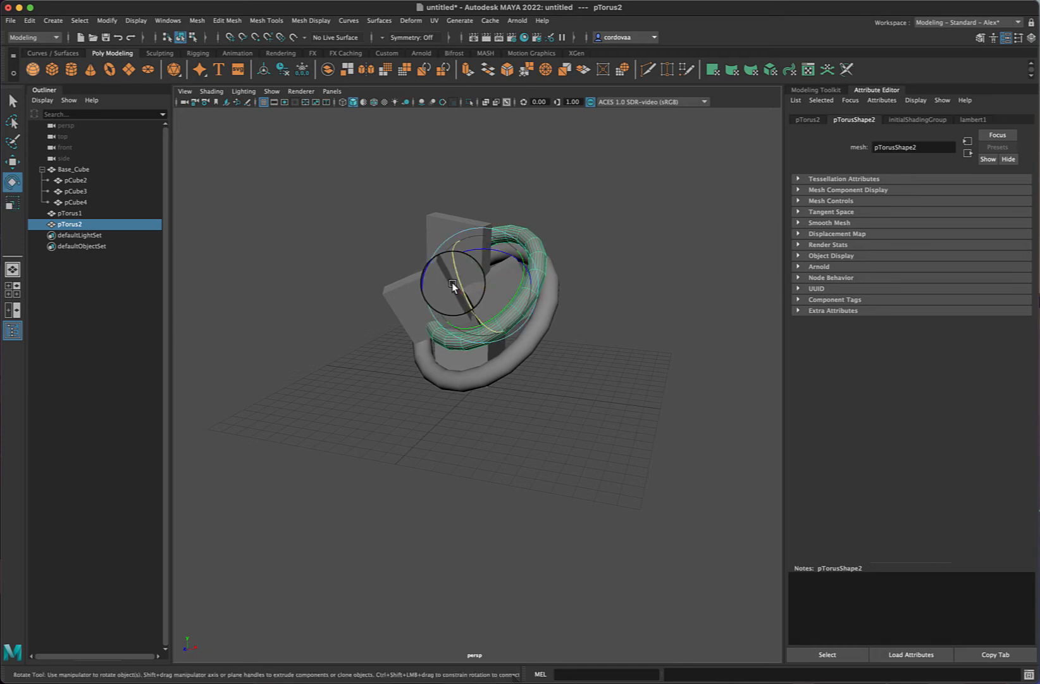
pyautogui.moveTo(456, 276); pyautogui.dragTo(537, 286)
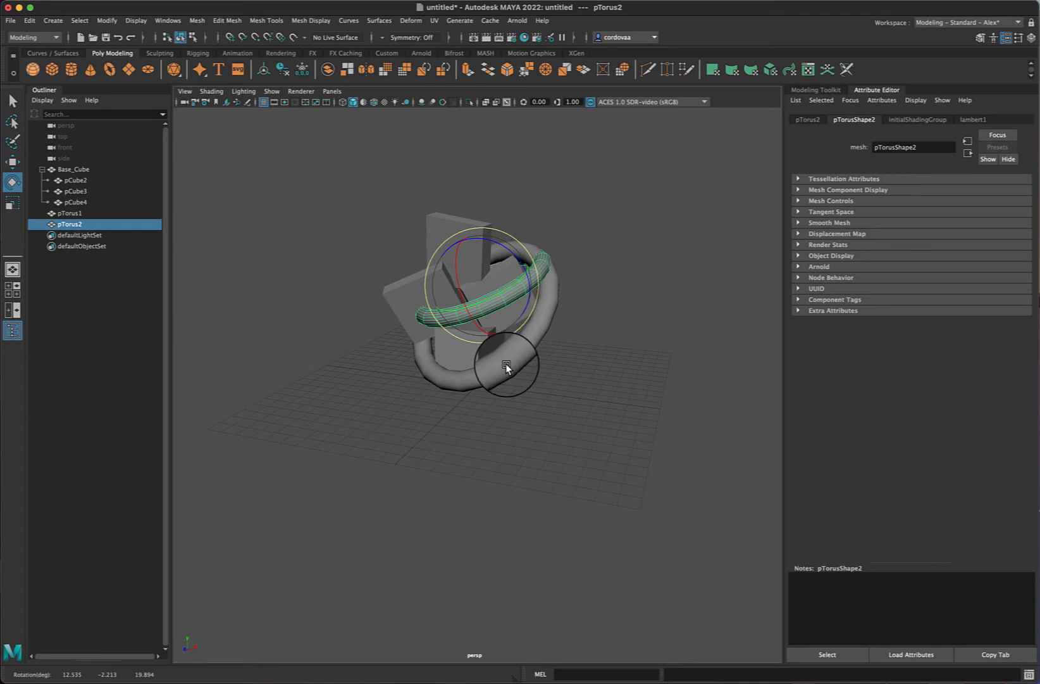
# Duplicate the torus copy with its transform repeatedly to make eight more rings, up to pTorus10, and clear the selection
pyautogui.press('w')
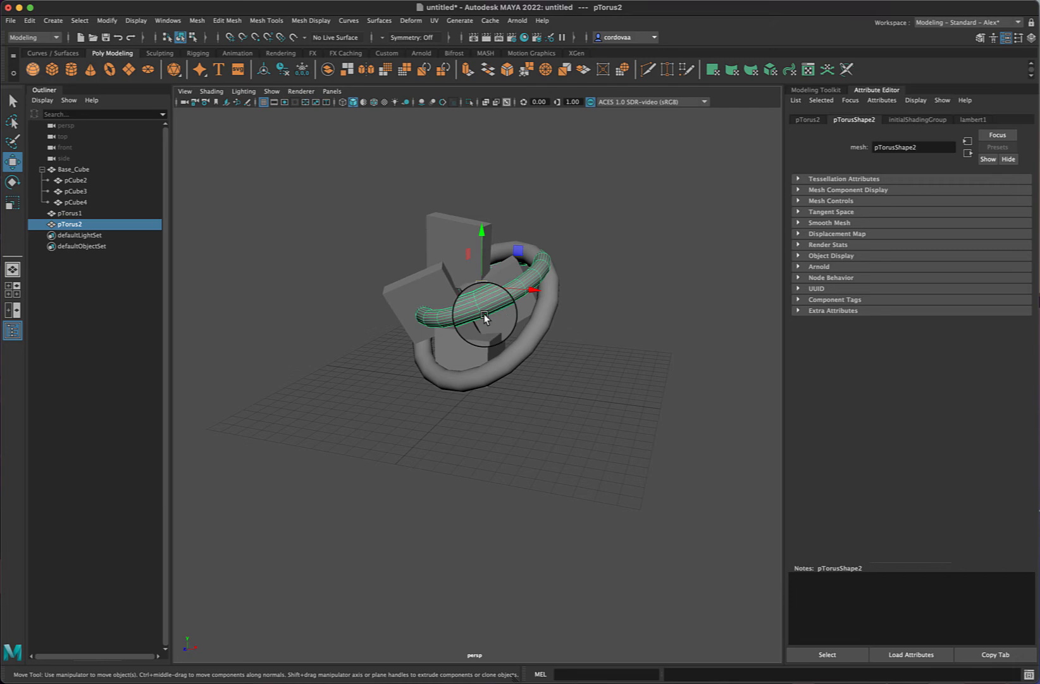
pyautogui.hotkey('shift', 'd')
pyautogui.hotkey('shift', 'd')
pyautogui.hotkey('shift', 'd')
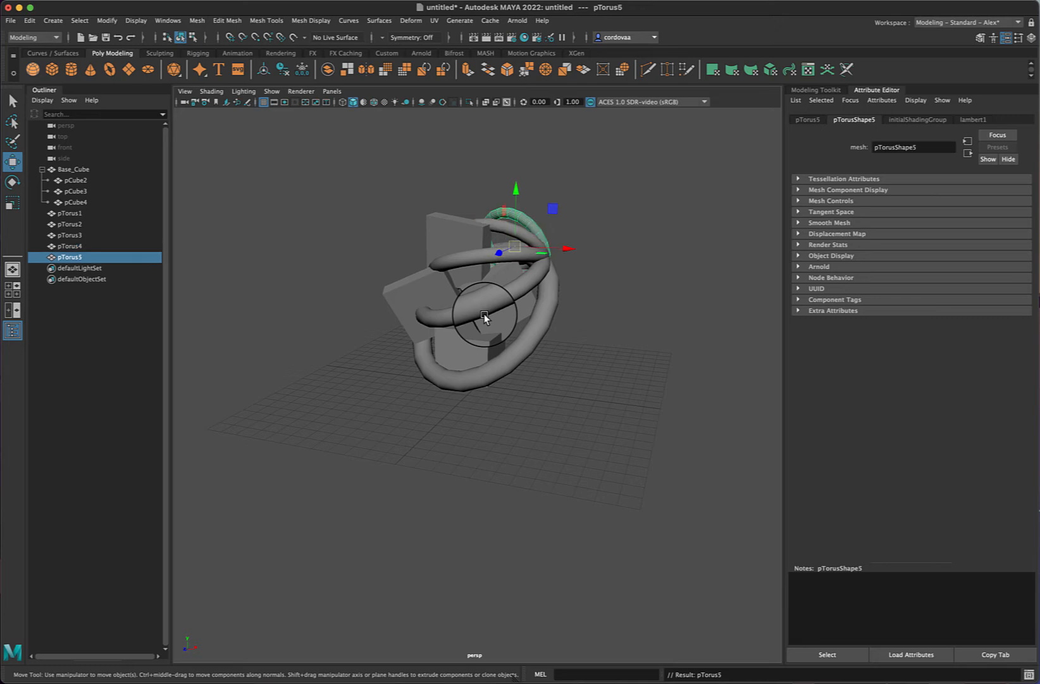
pyautogui.hotkey('shift', 'd')
pyautogui.hotkey('shift', 'd')
pyautogui.hotkey('shift', 'd')
pyautogui.hotkey('shift', 'd')
pyautogui.hotkey('shift', 'd')
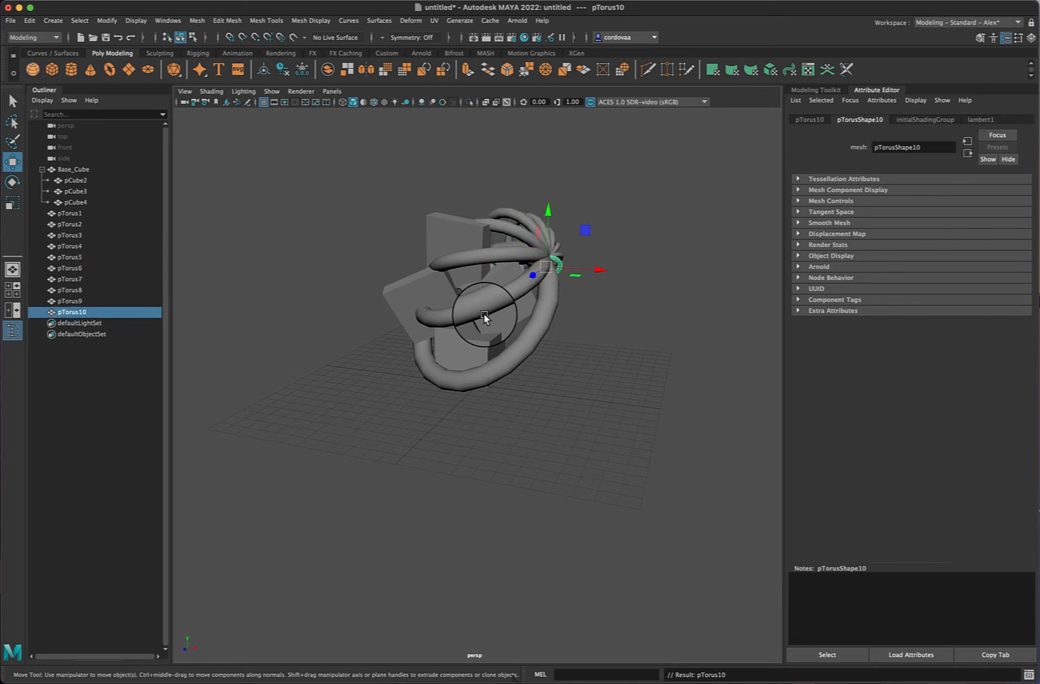
pyautogui.keyDown('alt'); pyautogui.moveTo(484, 312); pyautogui.dragTo(580, 361); pyautogui.keyUp('alt')
pyautogui.click(682, 353)
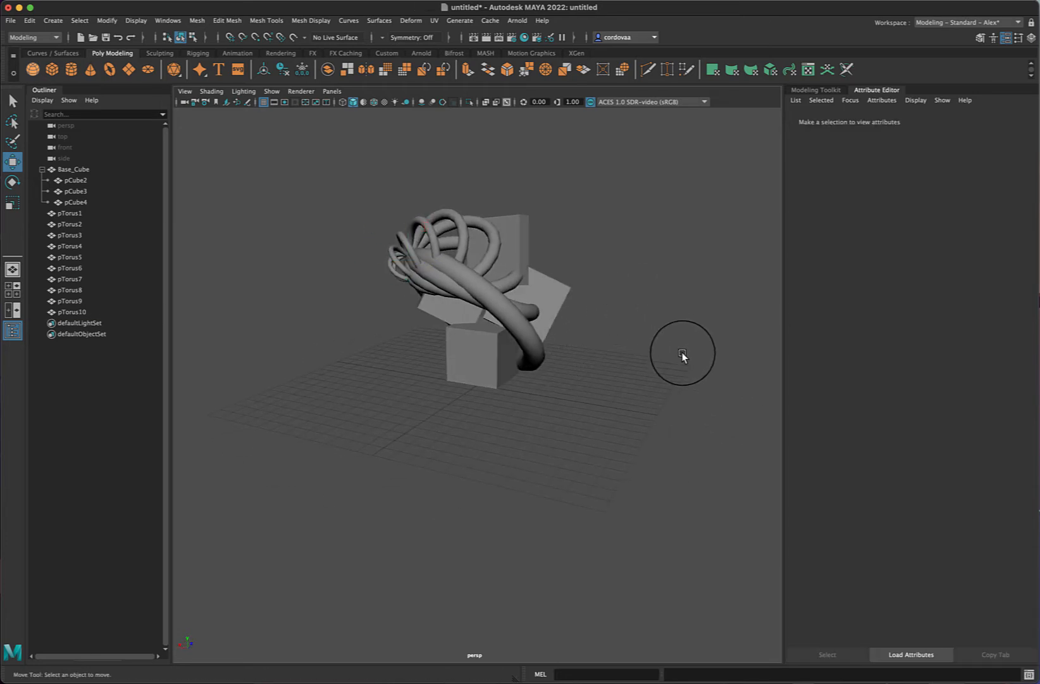
# Rename pTorus1 as Torus_Shapes
pyautogui.keyDown('alt'); pyautogui.moveTo(658, 328); pyautogui.dragTo(699, 328); pyautogui.keyUp('alt')
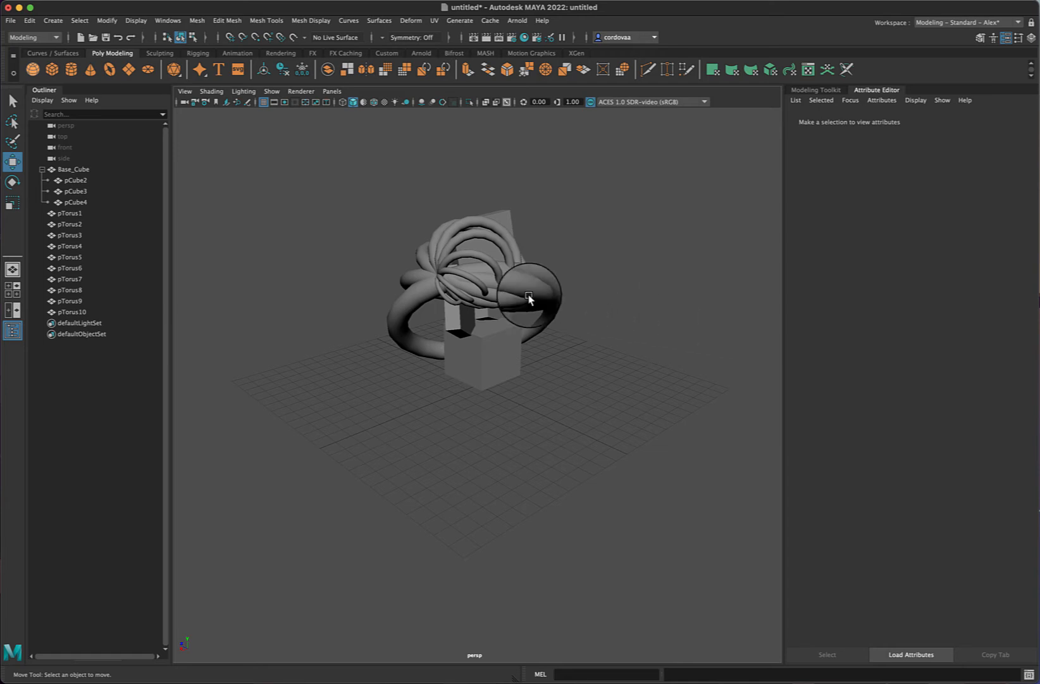
pyautogui.click(66, 213)
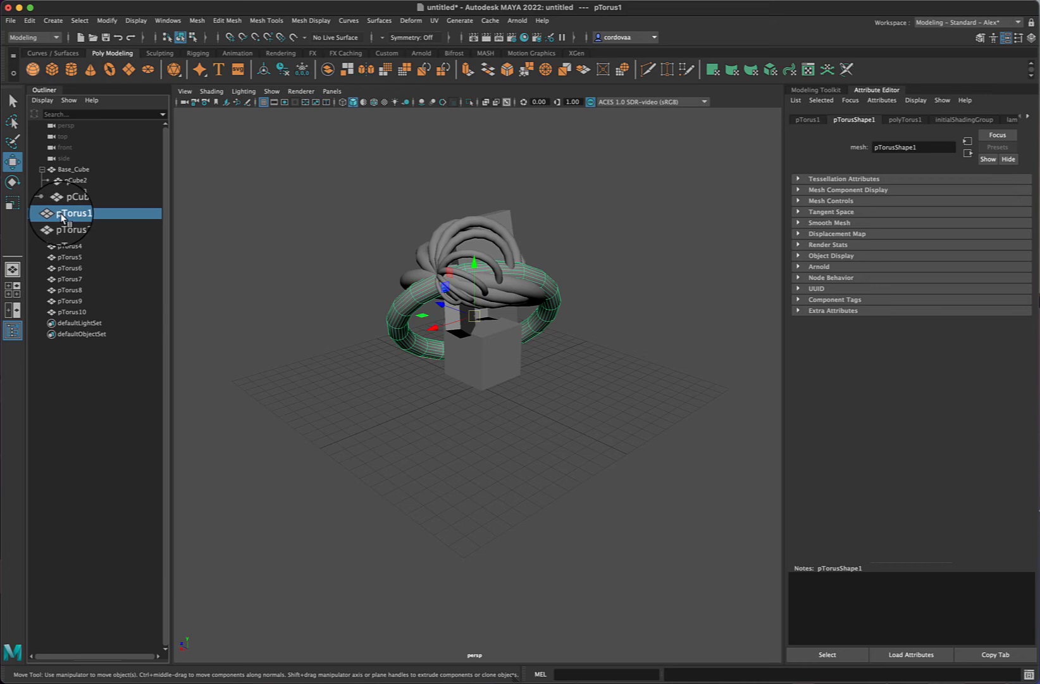
pyautogui.doubleClick(75, 215)
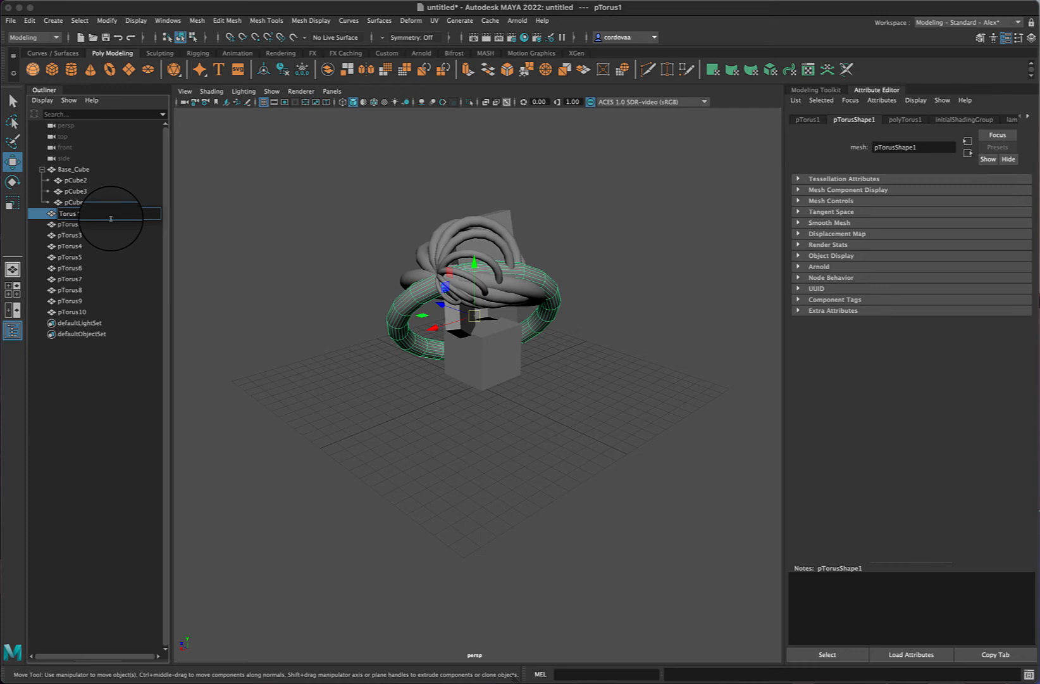
pyautogui.press('Return')
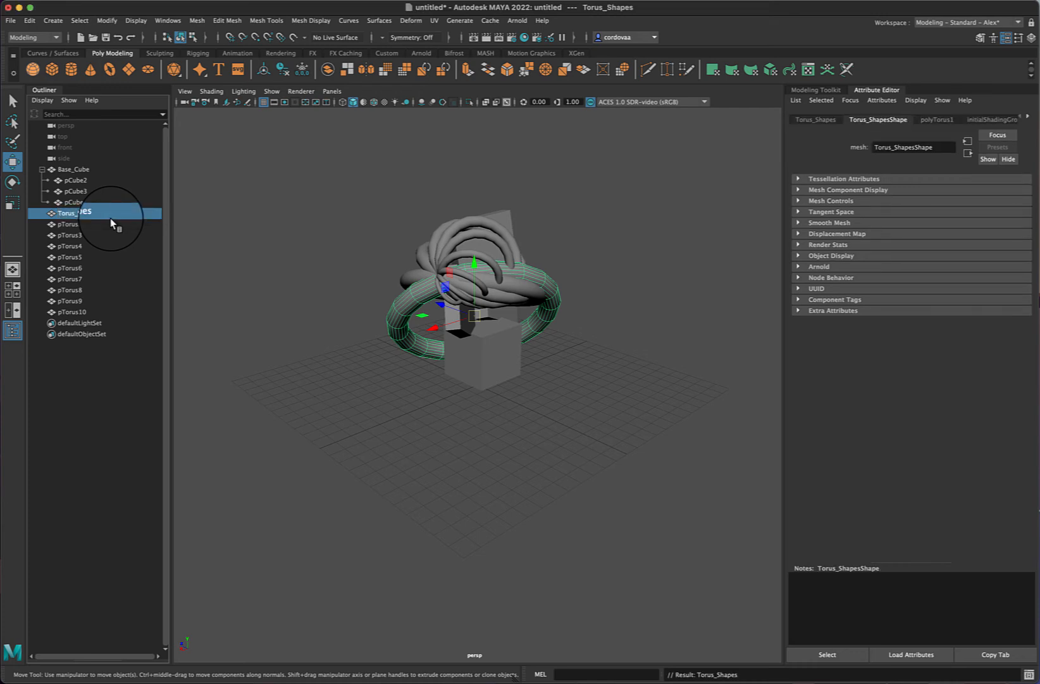
# Parent pTorus2 through pTorus10 under Torus_Shapes, expand the hierarchy to check its children, and collapse it
pyautogui.click(69, 225)
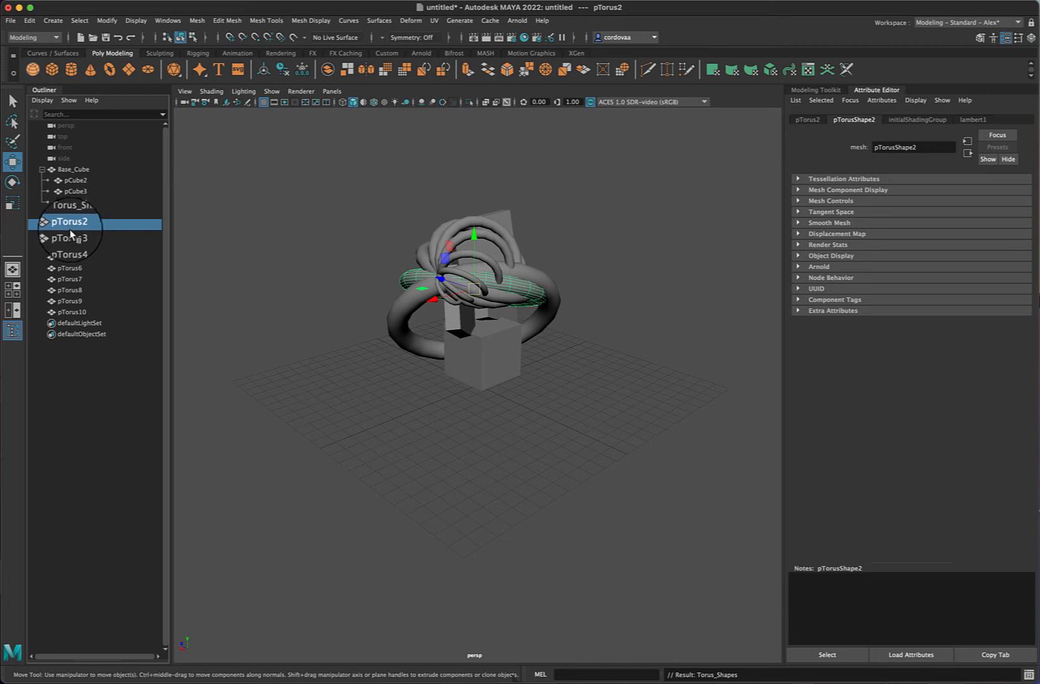
pyautogui.keyDown('shift'); pyautogui.click(70, 313); pyautogui.keyUp('shift')
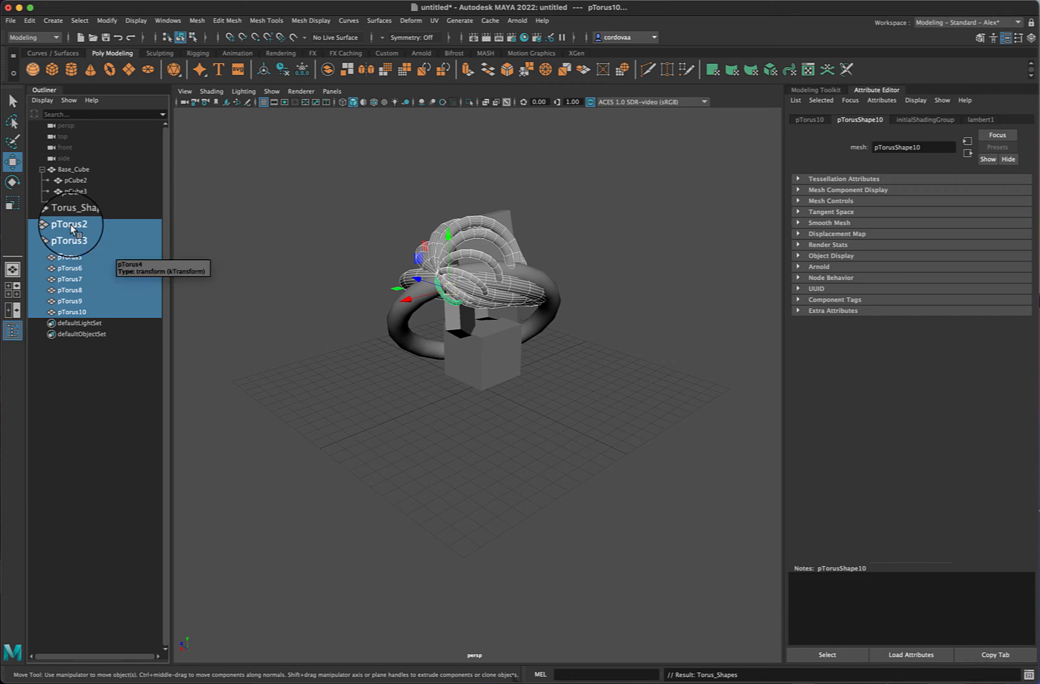
pyautogui.click(107, 258)
pyautogui.click(74, 224)
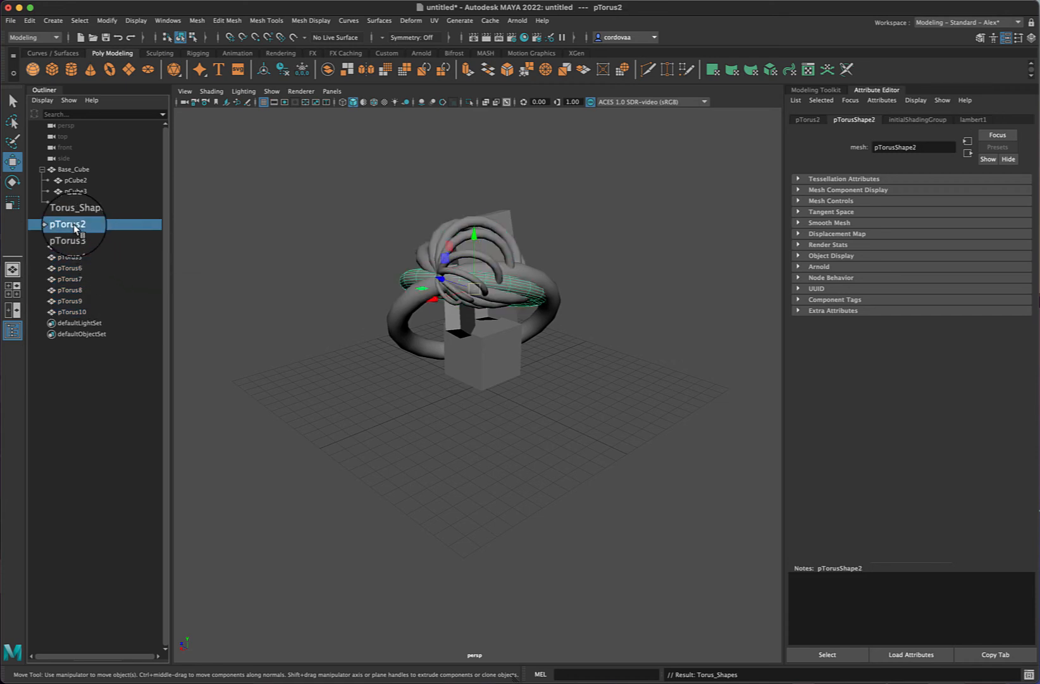
pyautogui.keyDown('shift'); pyautogui.click(70, 312); pyautogui.keyUp('shift')
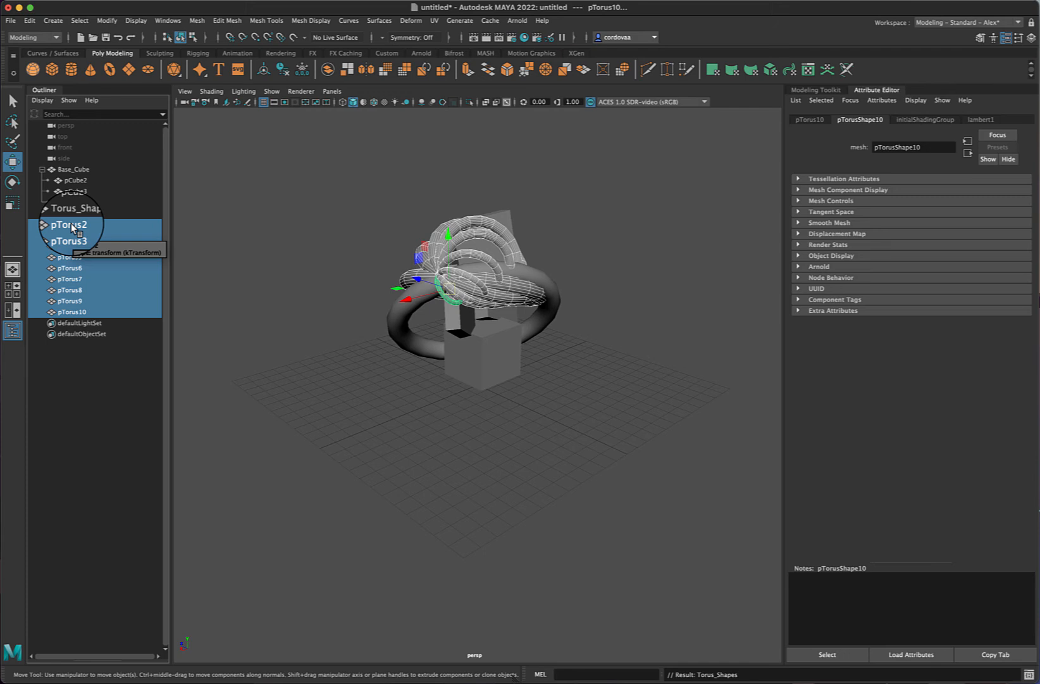
pyautogui.moveTo(72, 224); pyautogui.dragTo(71, 224, button='middle')
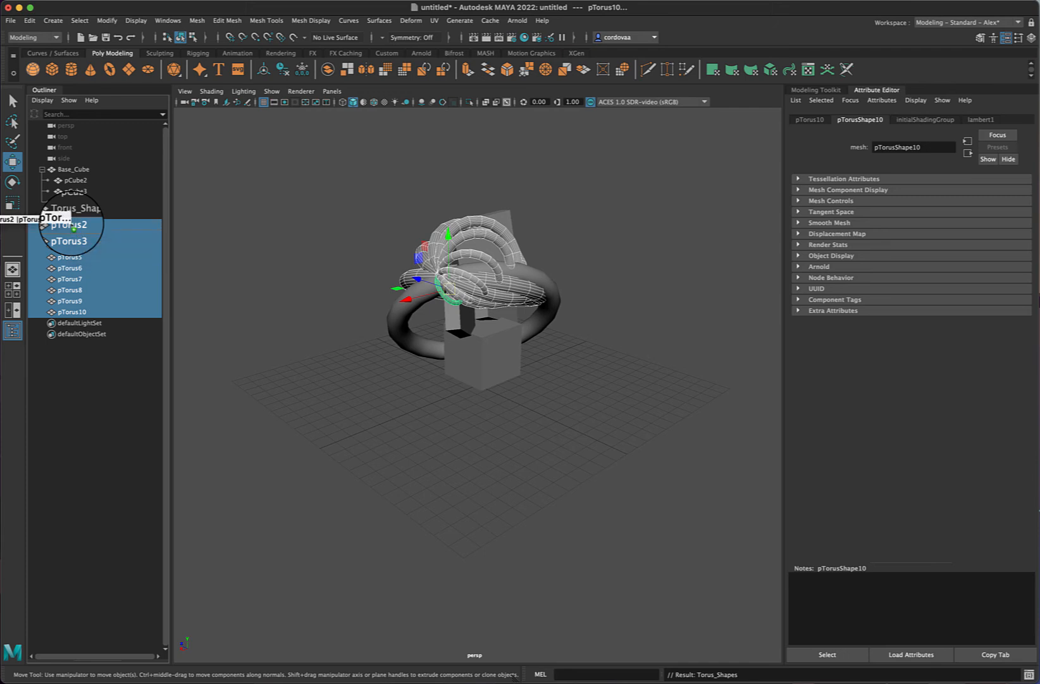
pyautogui.moveTo(71, 225); pyautogui.dragTo(75, 216, button='middle')
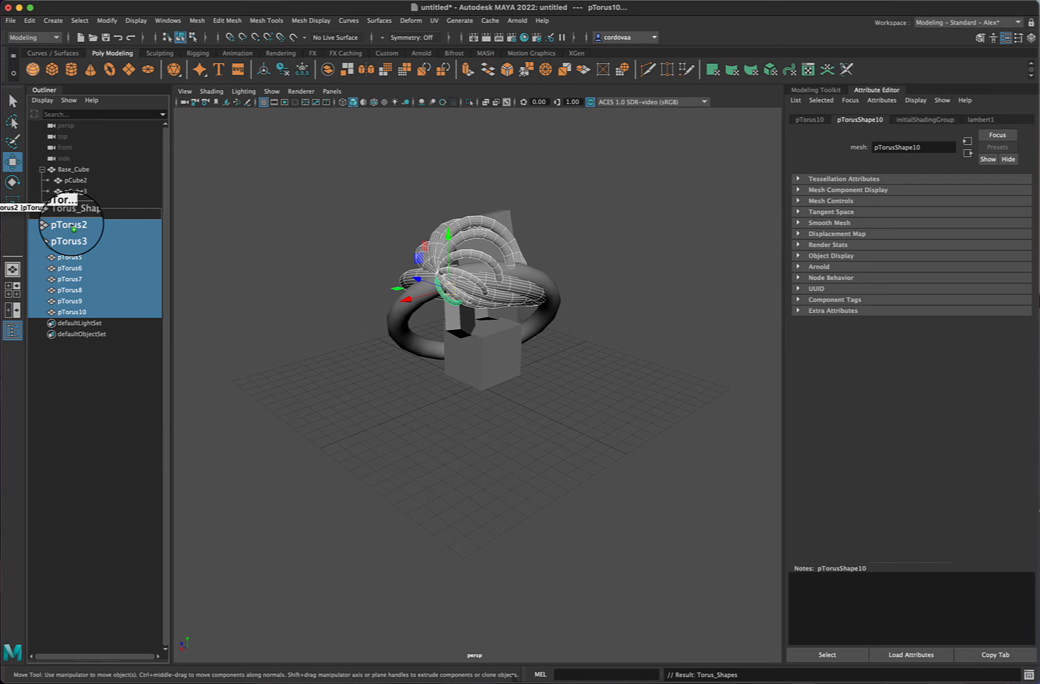
pyautogui.moveTo(72, 226); pyautogui.dragTo(73, 227, button='middle')
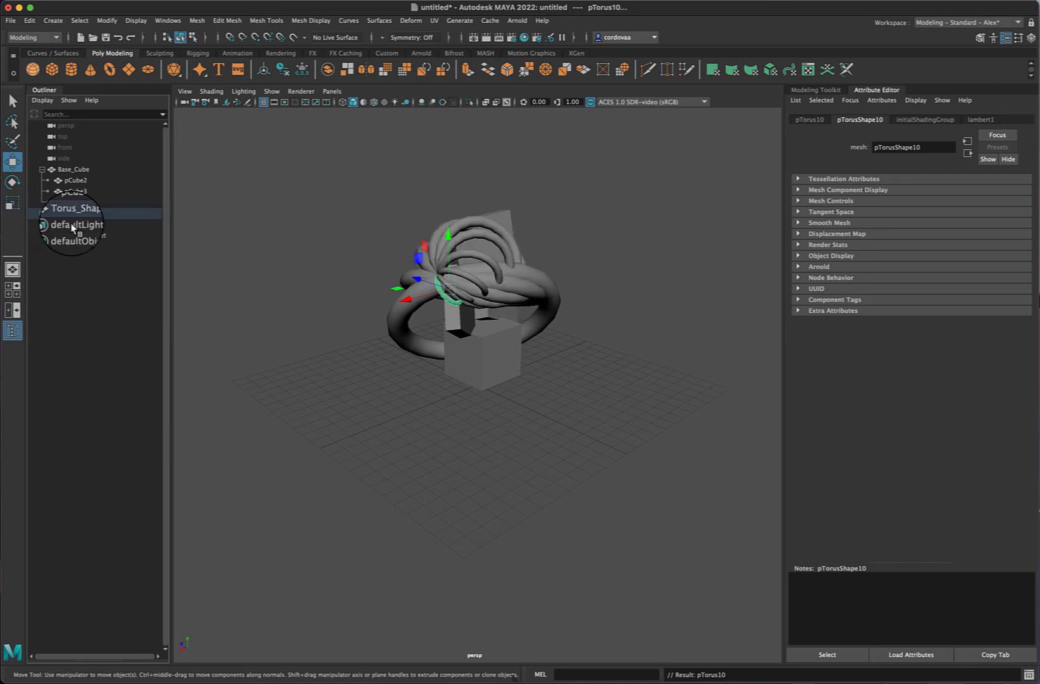
pyautogui.click(43, 214)
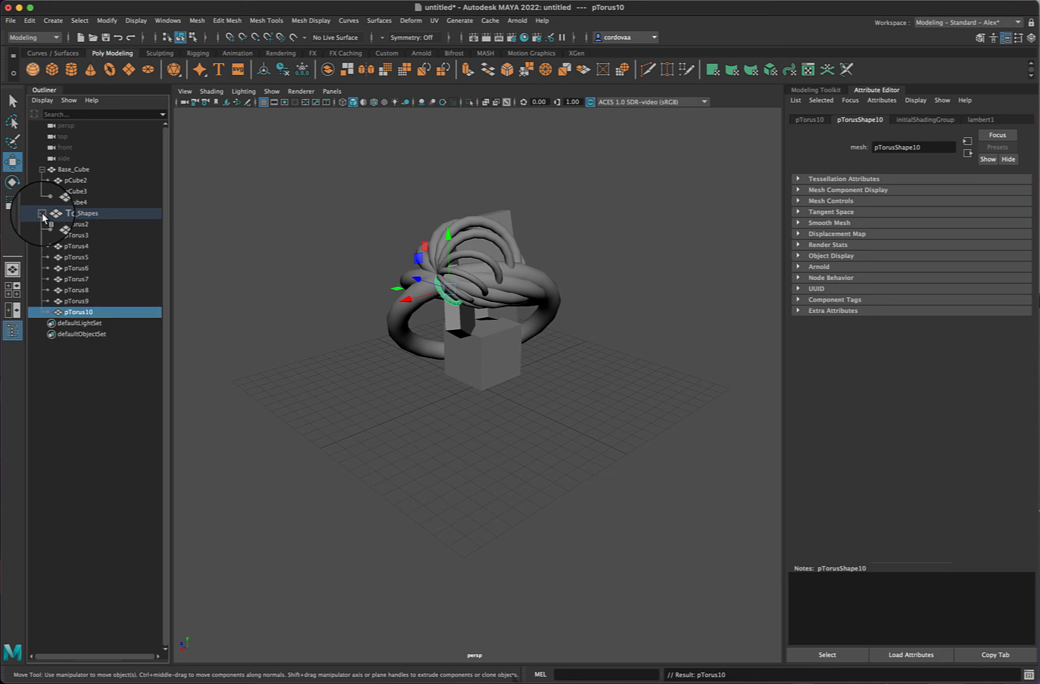
pyautogui.click(41, 214)
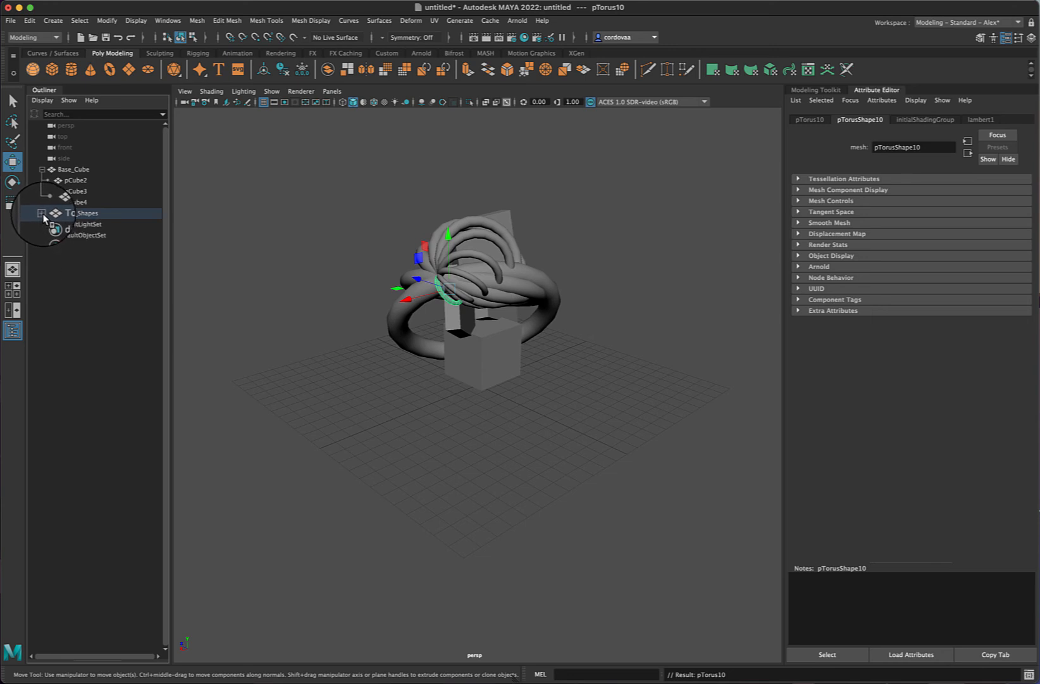
# Inspect the children of Torus_Shapes and what each parent selects, and collapse the Torus_Shapes and Base_Cube hierarchies
pyautogui.click(42, 214)
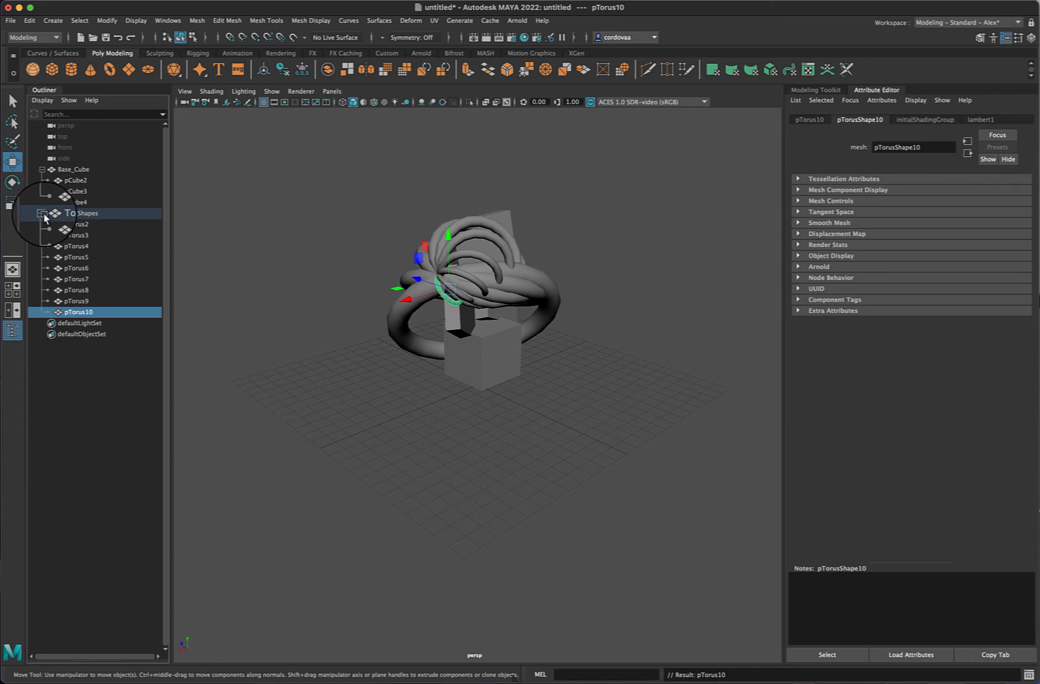
pyautogui.click(74, 169)
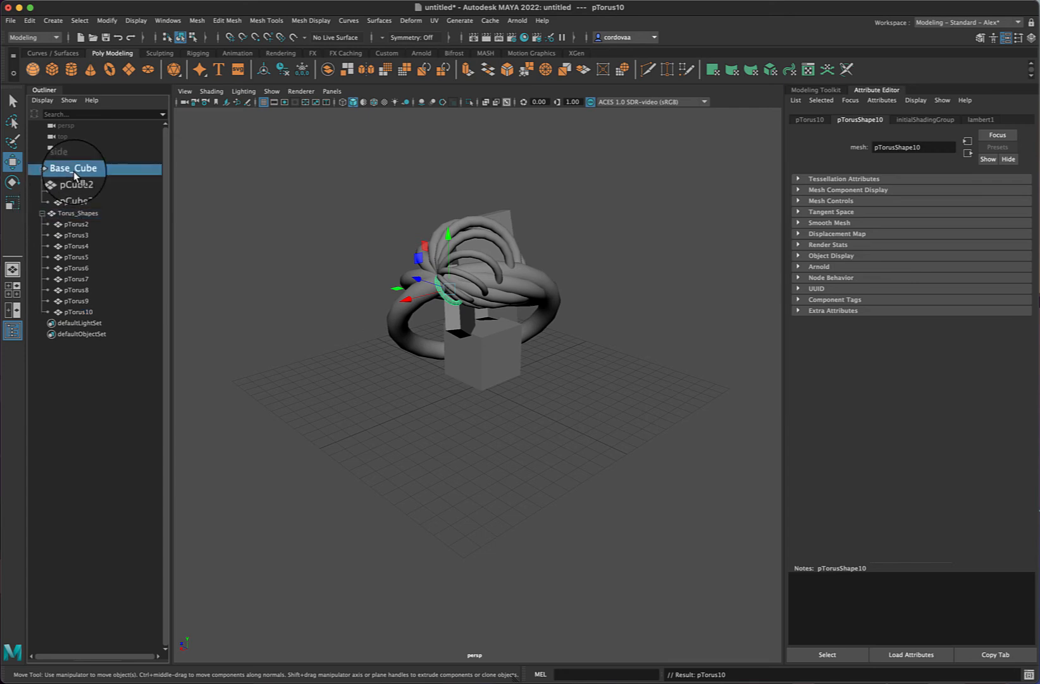
pyautogui.click(42, 213)
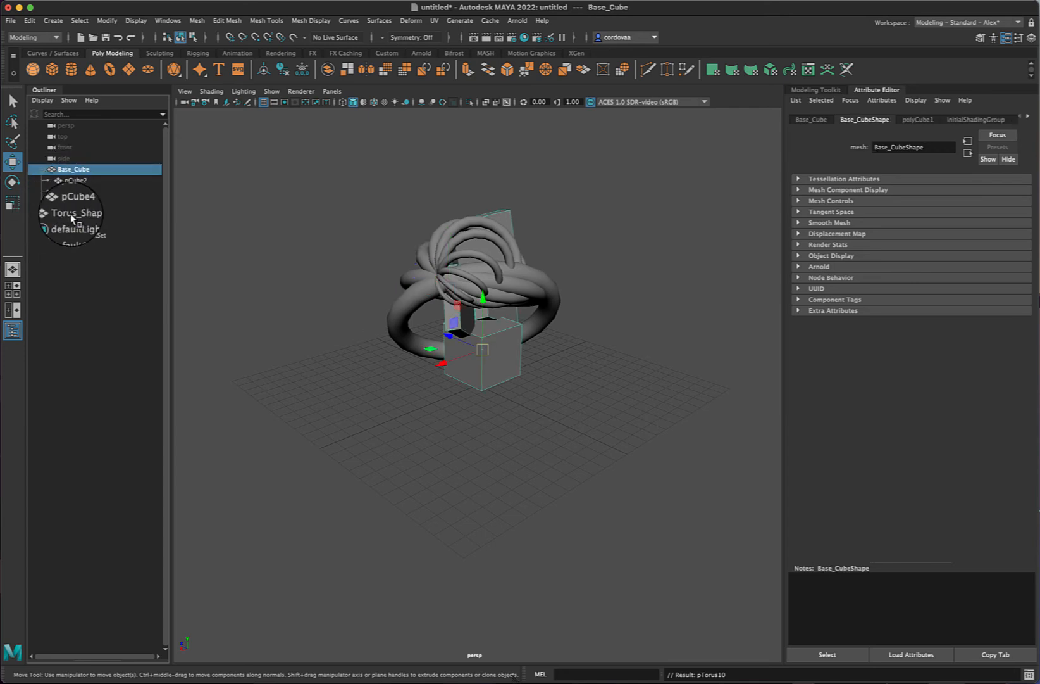
pyautogui.click(72, 214)
pyautogui.click(42, 169)
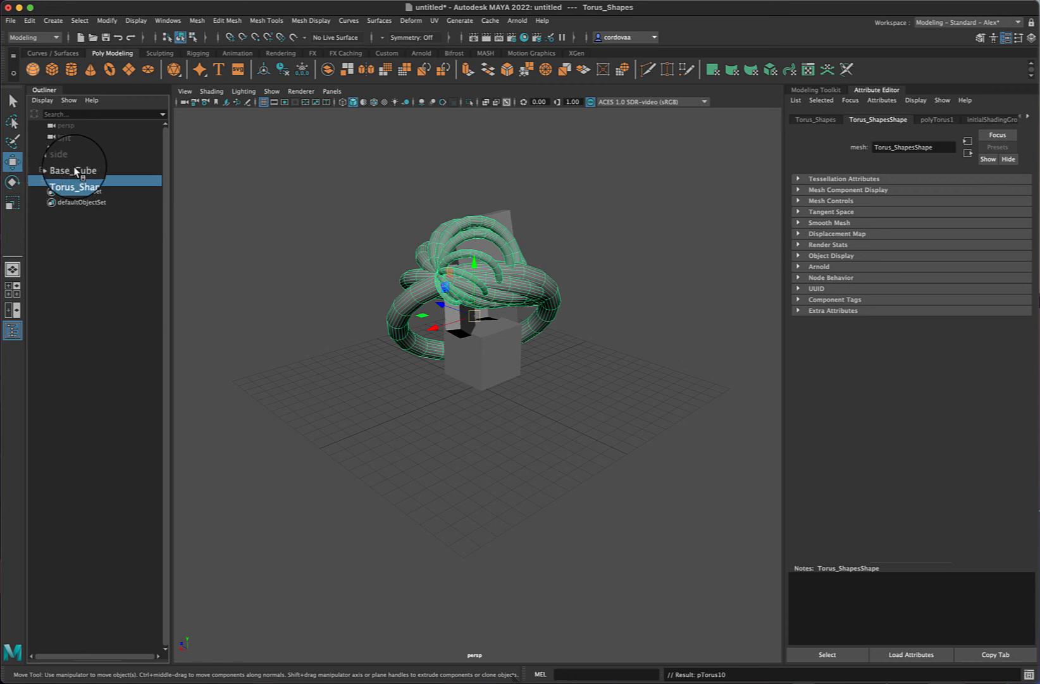
# Group the Base_Cube and Torus_Shapes hierarchies together
pyautogui.click(79, 170)
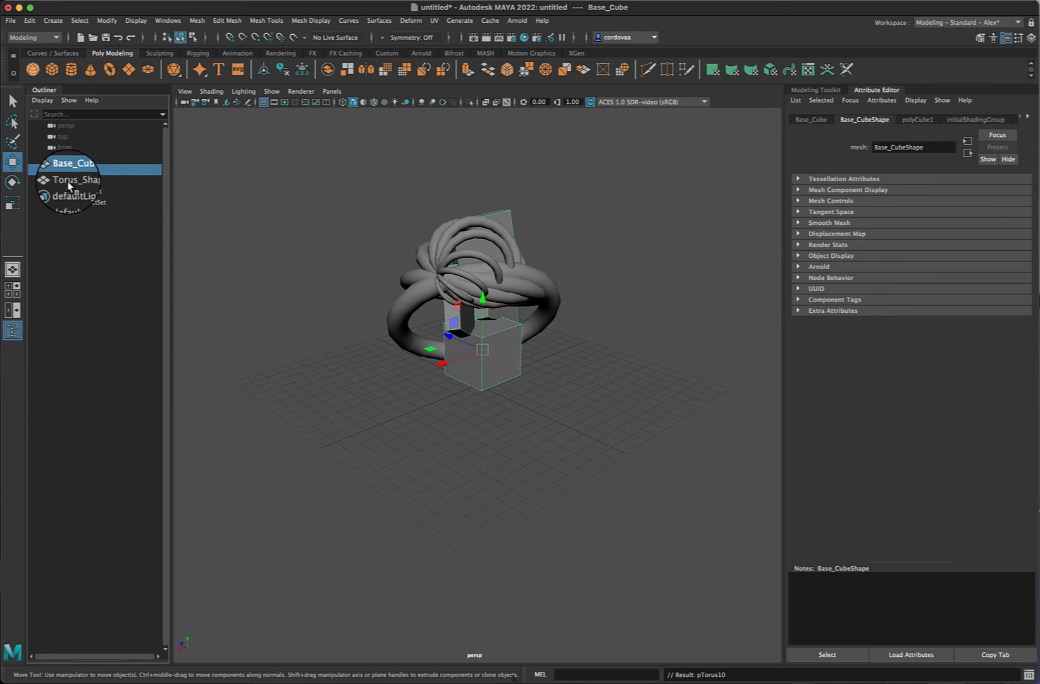
pyautogui.click(69, 185)
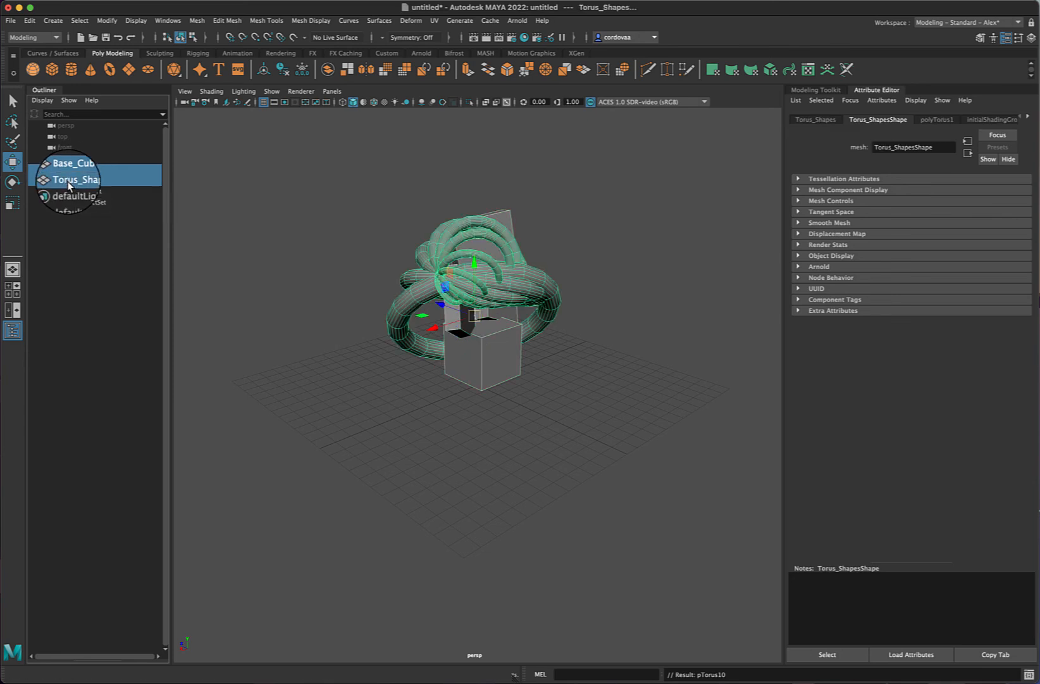
pyautogui.click(31, 22)
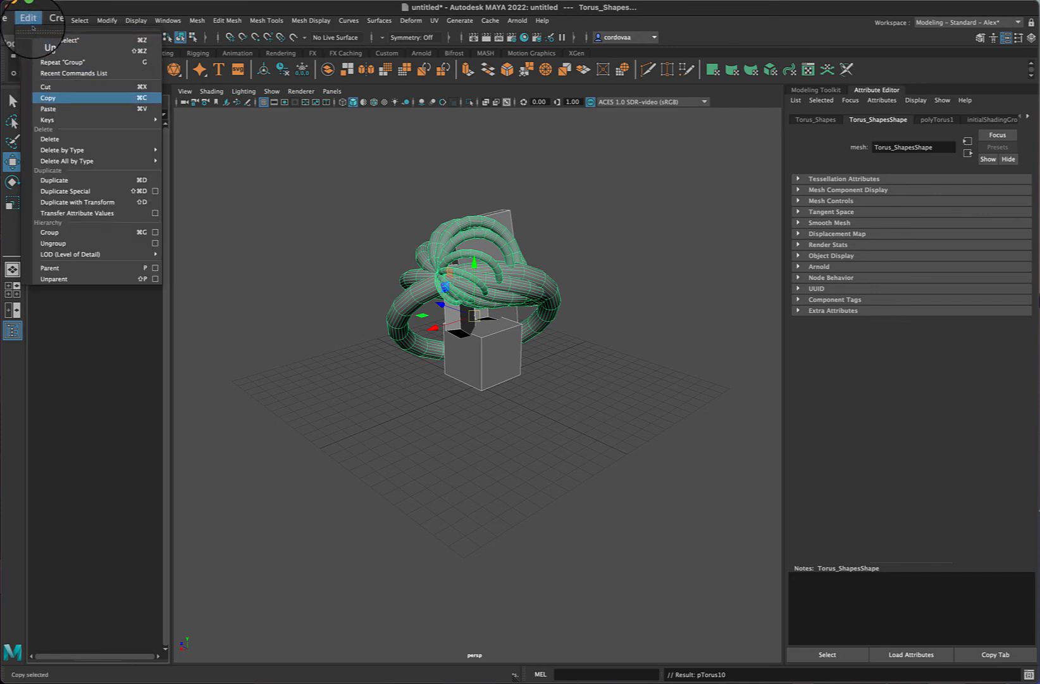
pyautogui.click(67, 232)
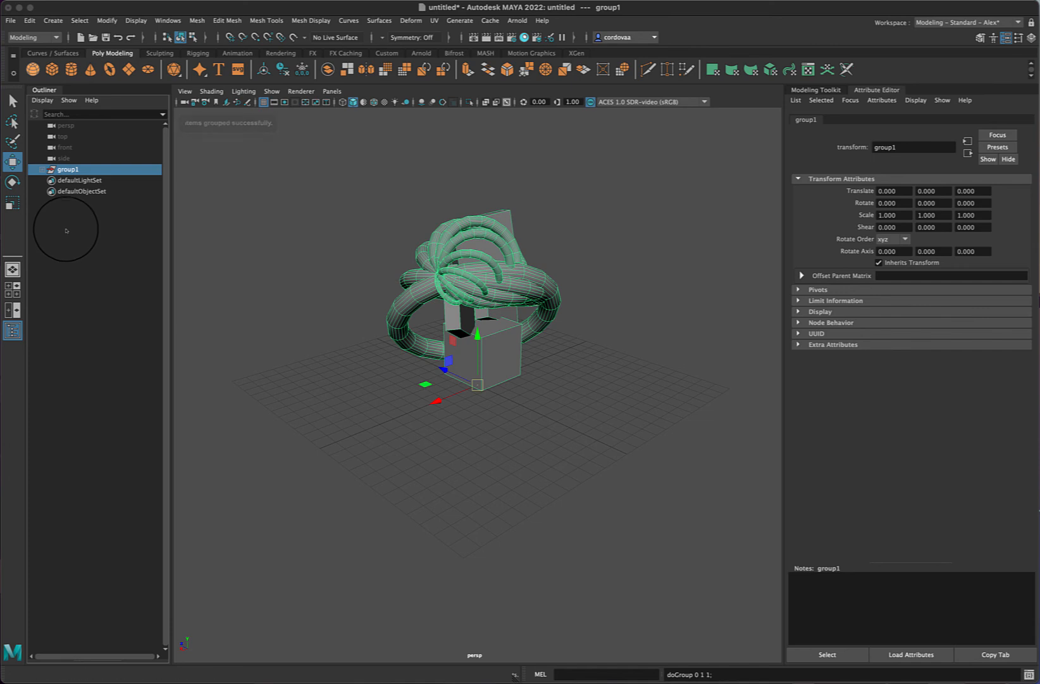
# Expand the new group to check the Base_Cube and Torus_Shapes children inside it, and collapse both sub-hierarchies
pyautogui.click(43, 169)
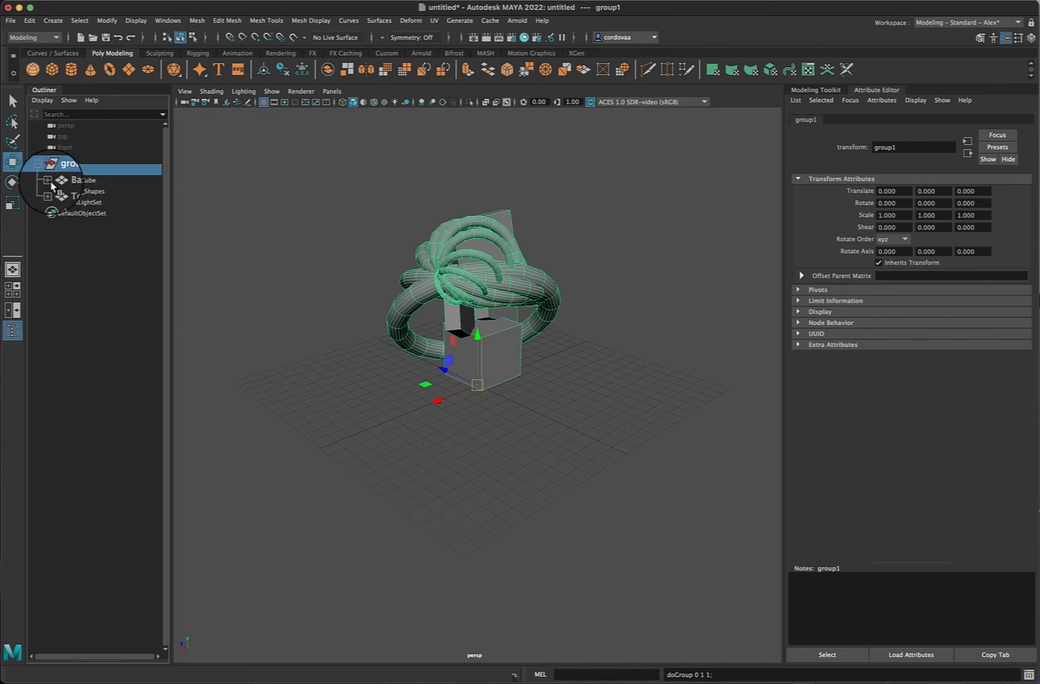
pyautogui.click(47, 181)
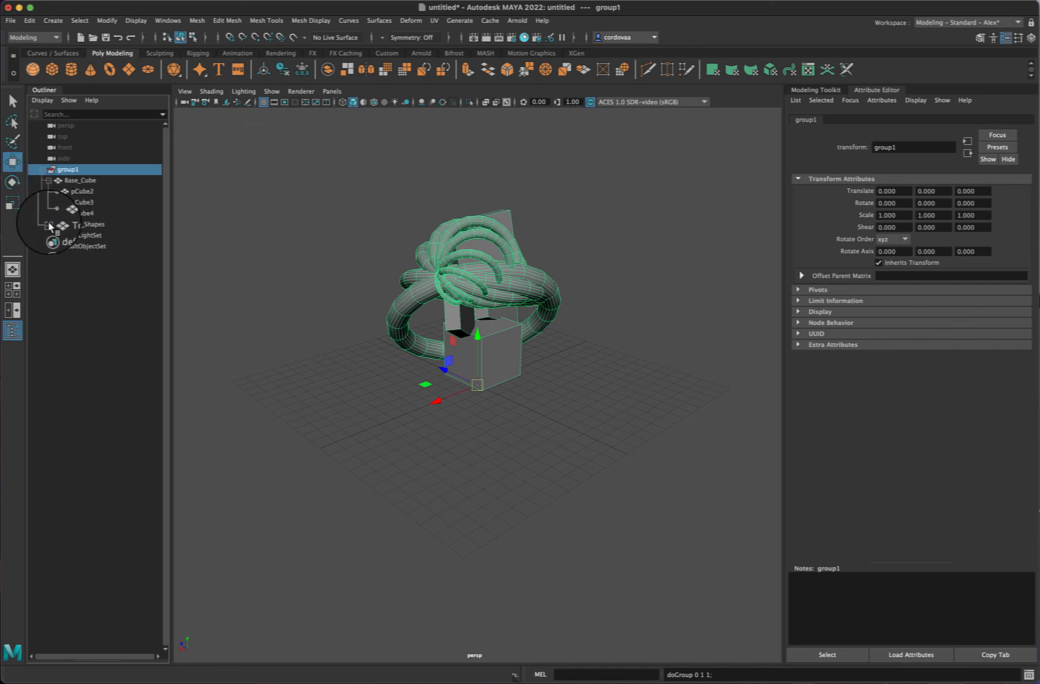
pyautogui.click(49, 224)
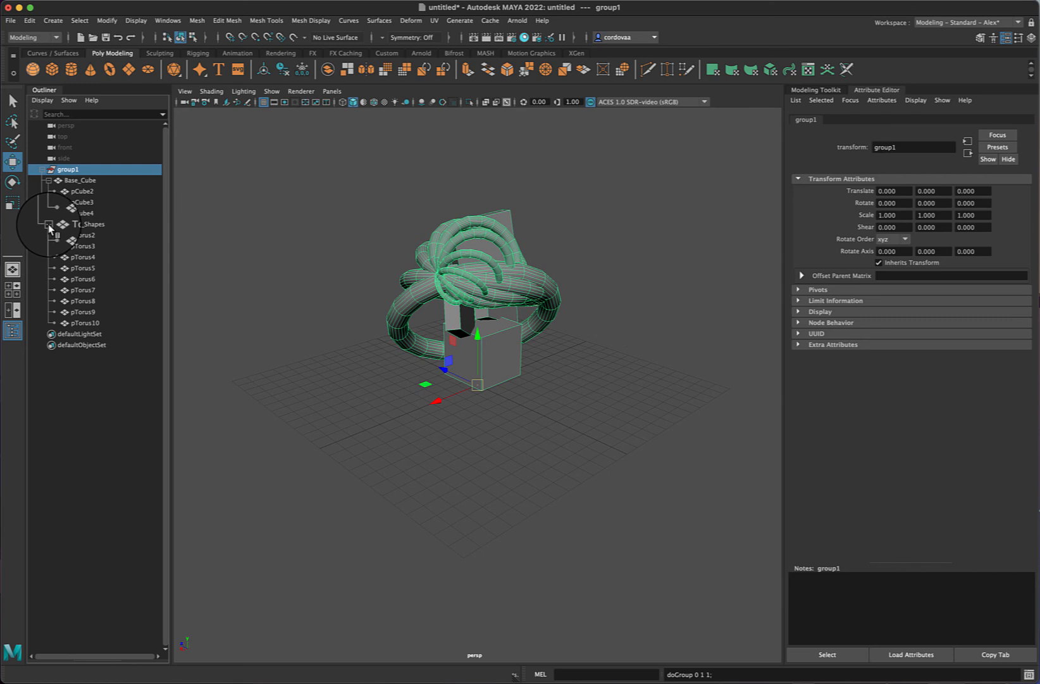
pyautogui.click(49, 224)
pyautogui.click(47, 180)
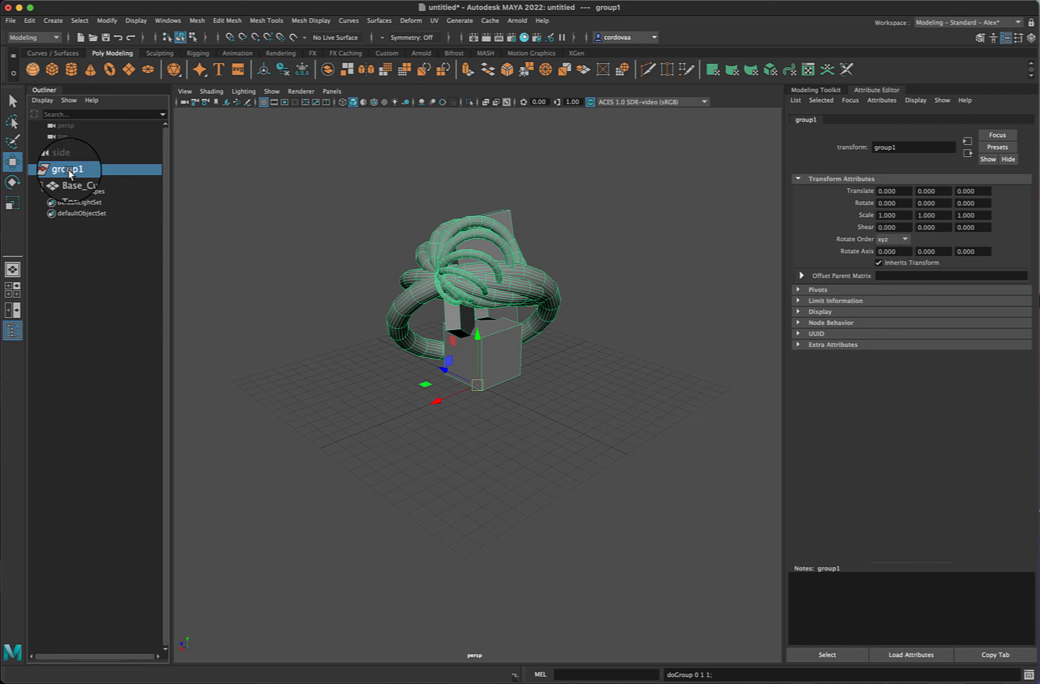
# Rename the group containing Base_Cube and Torus_Shapes as abstract_sculpt
pyautogui.moveTo(902, 147); pyautogui.dragTo(846, 147)
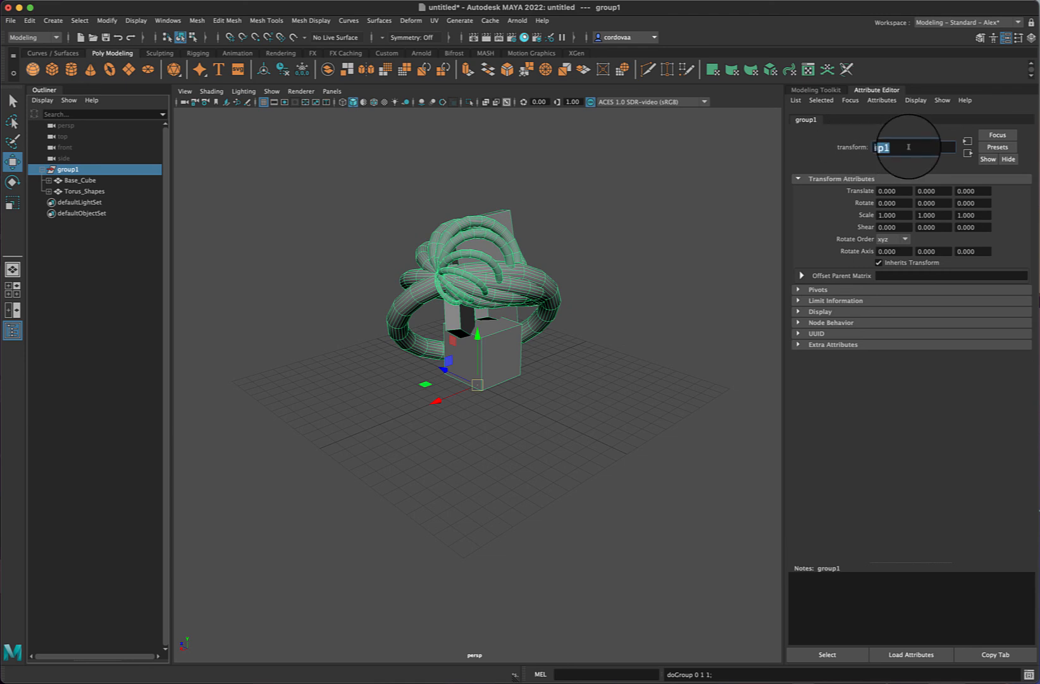
pyautogui.press('BackSpace')
pyautogui.write('ract')
pyautogui.write(' sd')
pyautogui.write('ulpt')
pyautogui.press('Return')
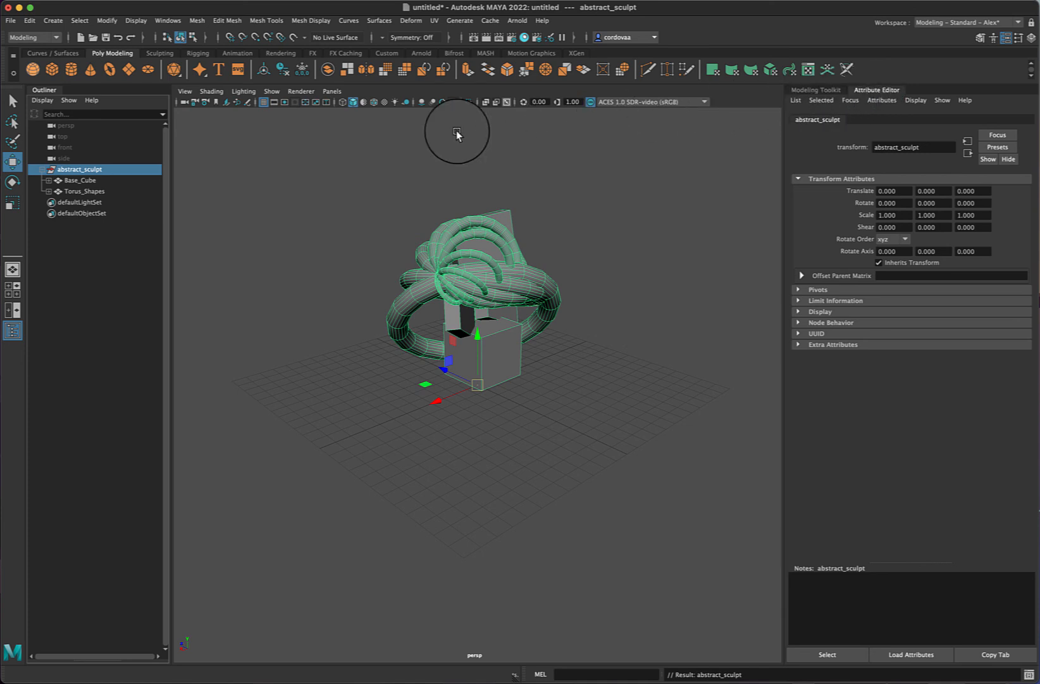
# Collapse the abstract_sculpt group and move it up about 0.431 along Y
pyautogui.click(42, 170)
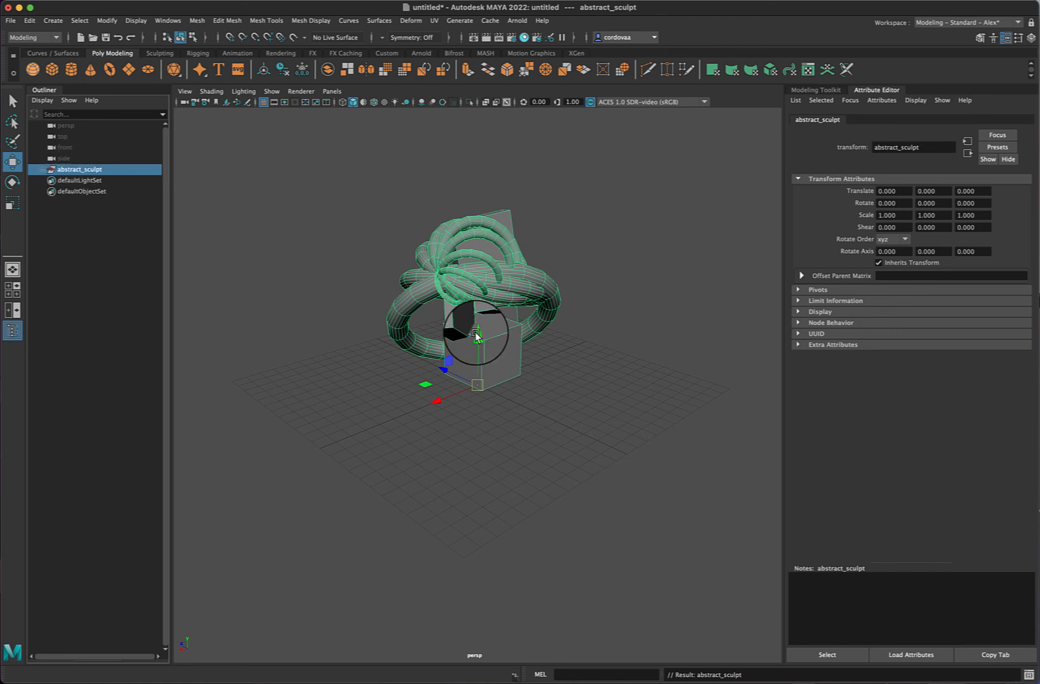
pyautogui.moveTo(475, 332)
pyautogui.mouseDown()
pyautogui.moveTo(481, 275)
pyautogui.moveTo(488, 328)
pyautogui.moveTo(478, 337)
pyautogui.moveTo(488, 295)
pyautogui.moveTo(494, 329)
pyautogui.mouseUp()
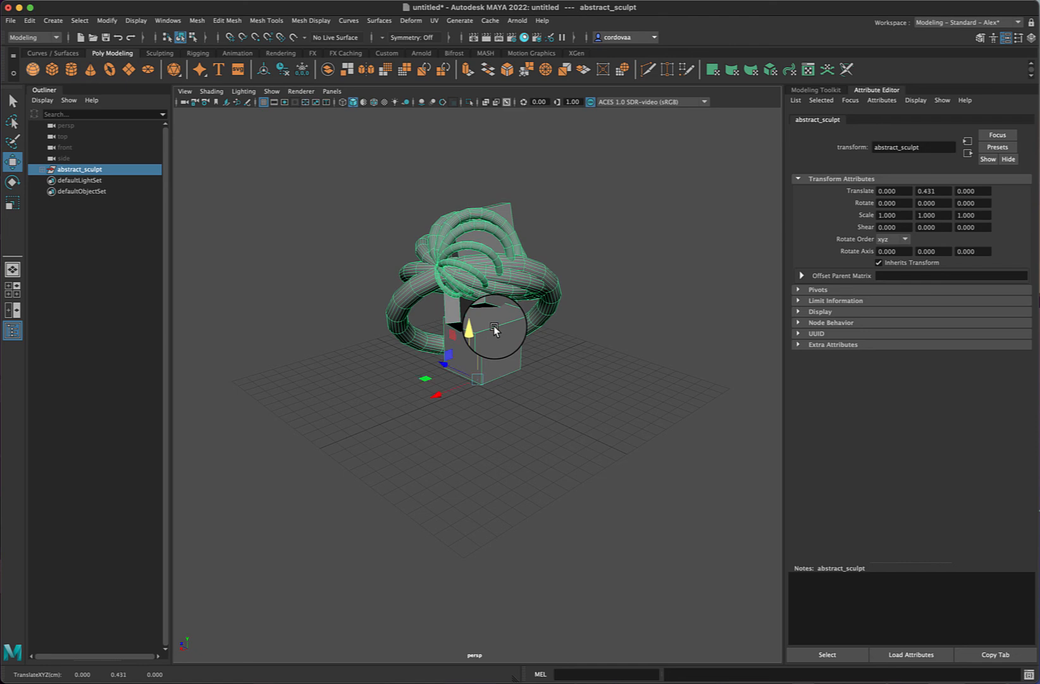